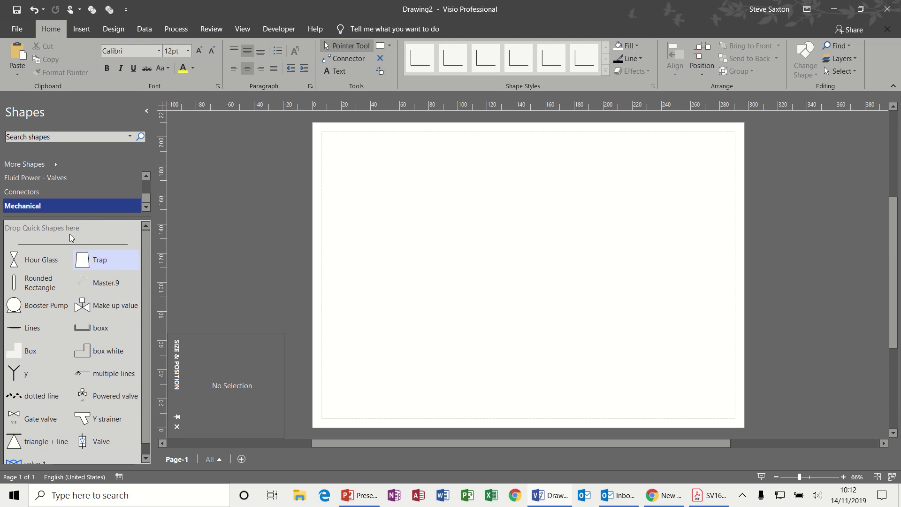
Look through the Mechanical stencil options and More Shapes list, then cancel opening a stencil file.
right_click(87, 206)
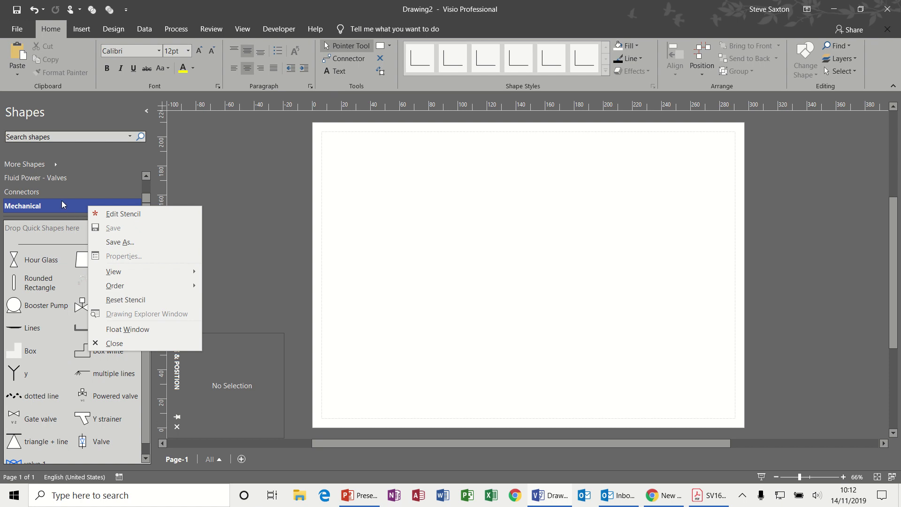
click(56, 165)
click(56, 165)
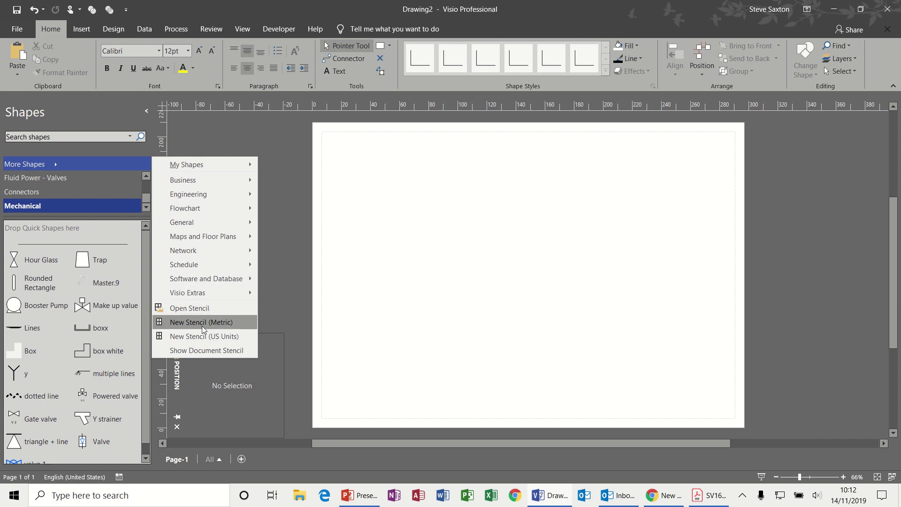
click(199, 308)
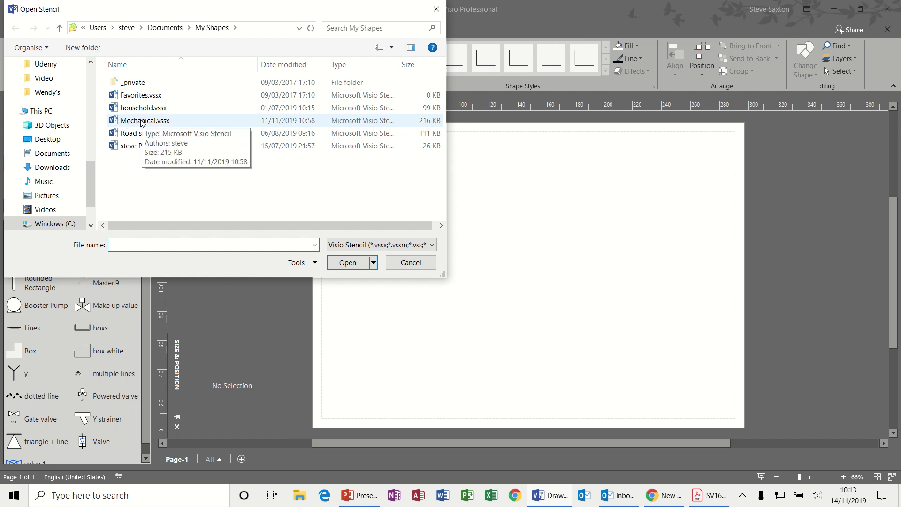
click(407, 263)
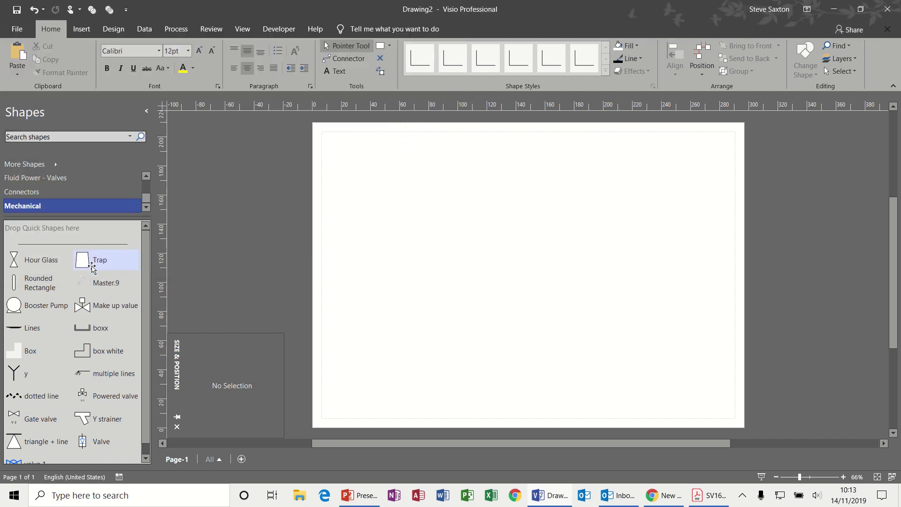
Swap Trap with Rounded Rectangle in the stencil and place a Make up value valve on the page.
drag(76, 263, 28, 282)
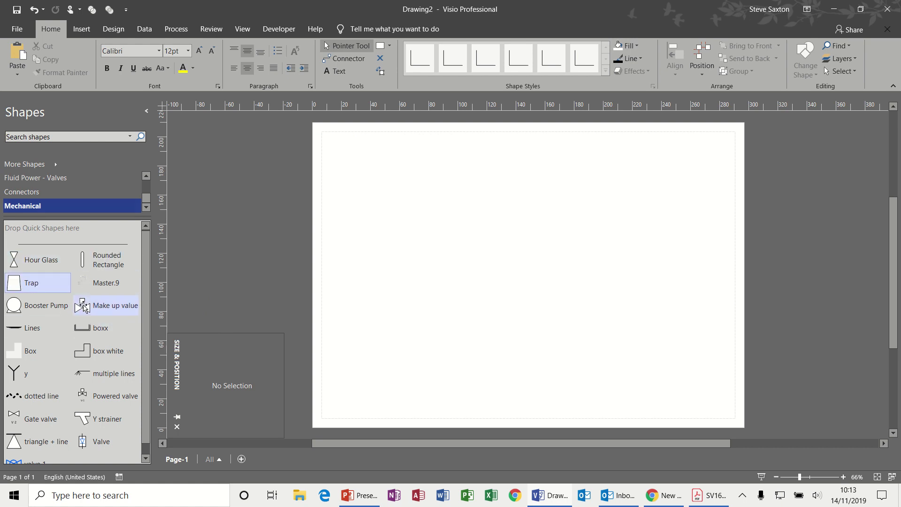
drag(83, 308, 385, 186)
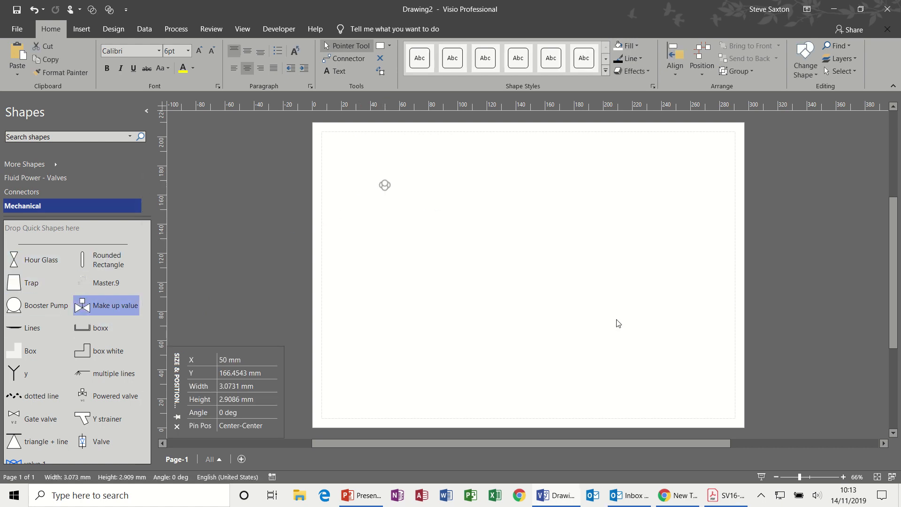
click(844, 477)
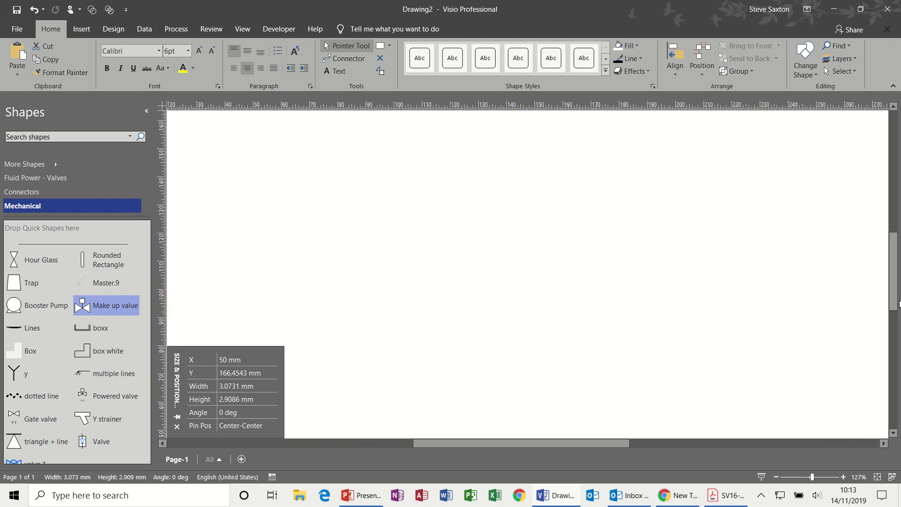
scroll(899, 304, up, 5)
Enlarge the Make up valve to about 15.5 mm wide by 6.9 mm high.
click(405, 273)
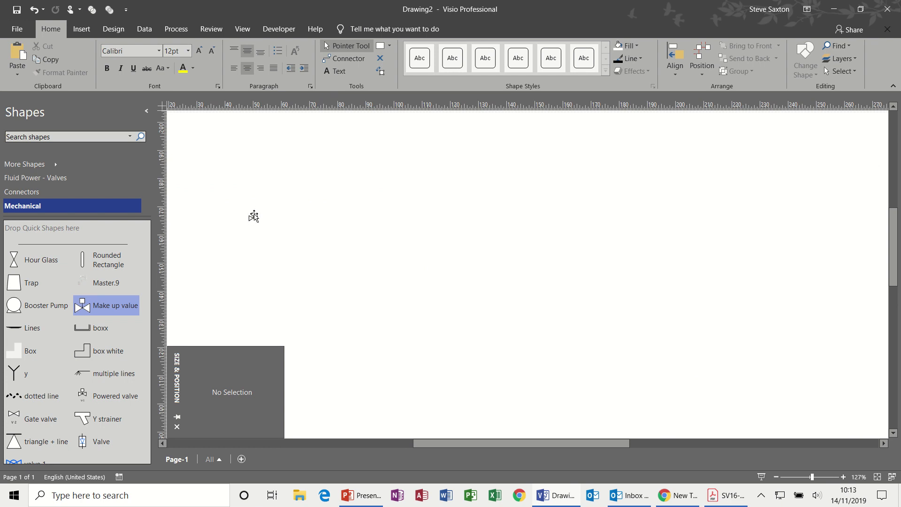
click(844, 477)
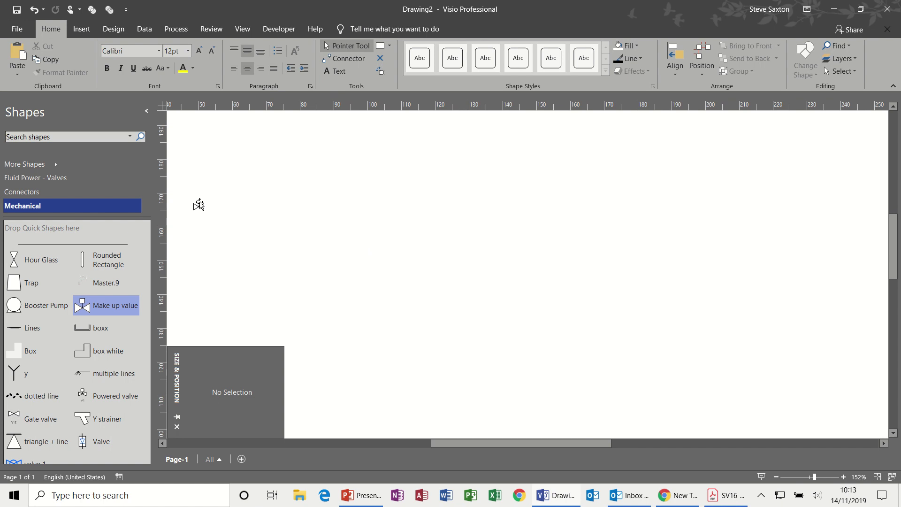
click(198, 204)
drag(199, 209, 250, 212)
click(244, 252)
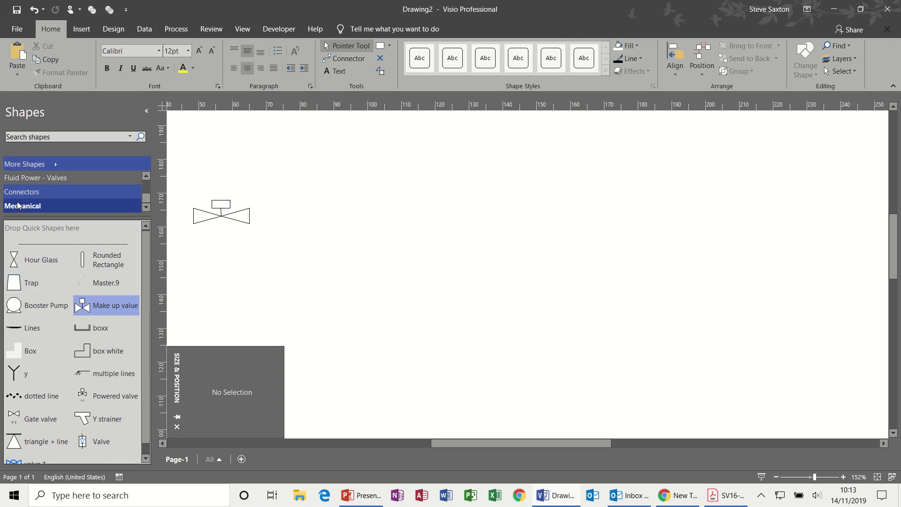
Open the Basic Shapes stencil from More Shapes > General.
click(55, 167)
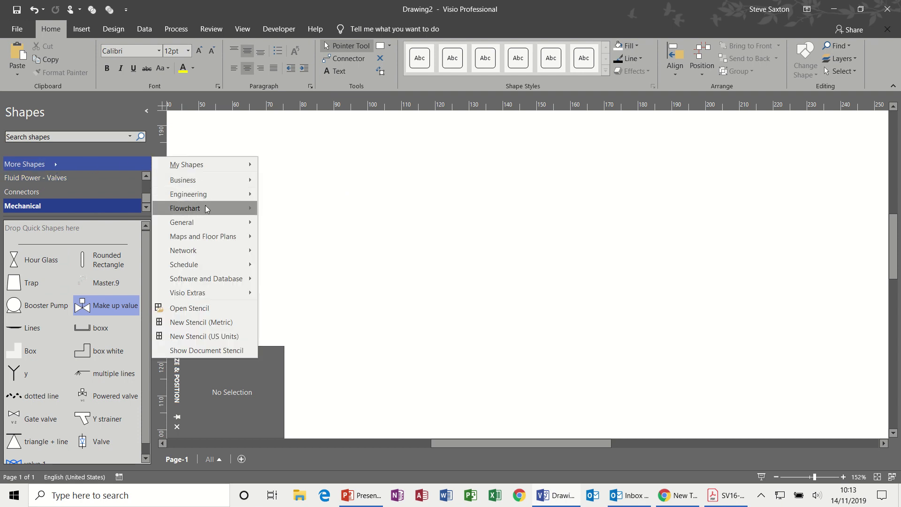
mouse_move(204, 219)
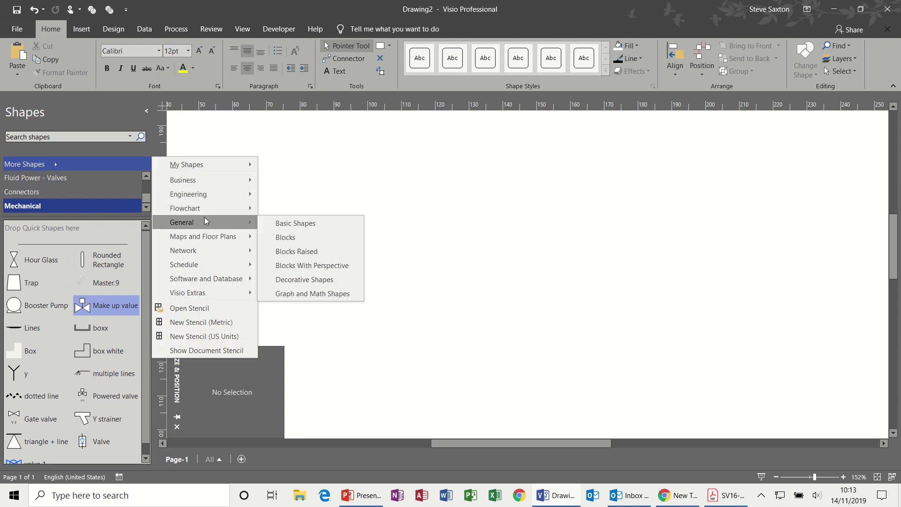
click(277, 224)
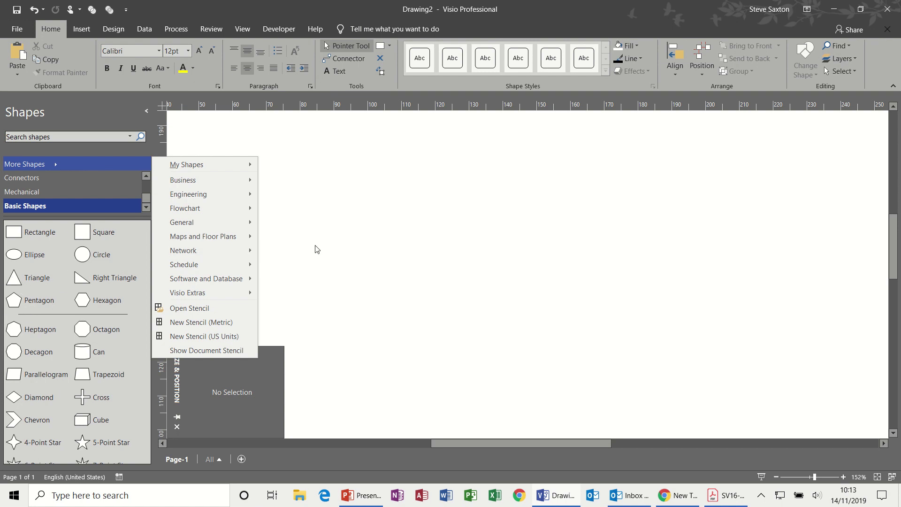
click(16, 281)
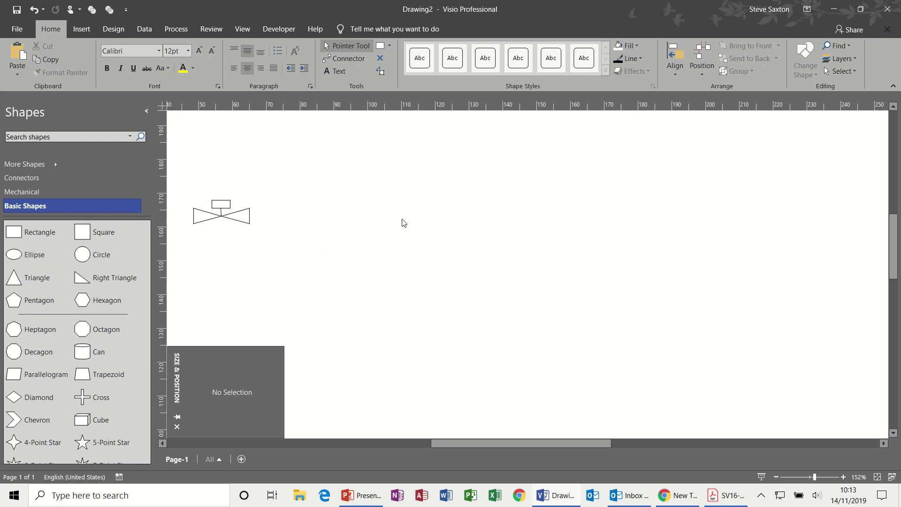
Place a 40 mm triangle, rotate it to -90°, and Ctrl-drag a copy to its right.
drag(26, 280, 447, 278)
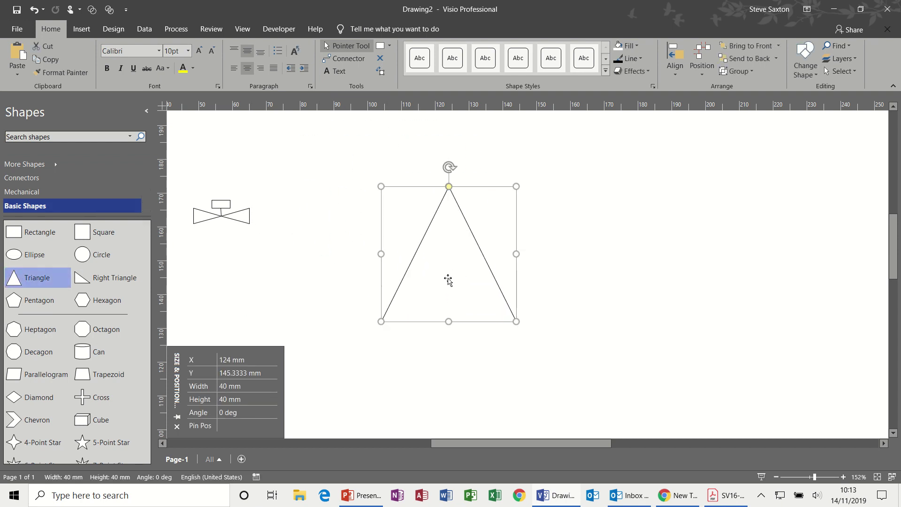
drag(450, 167, 533, 278)
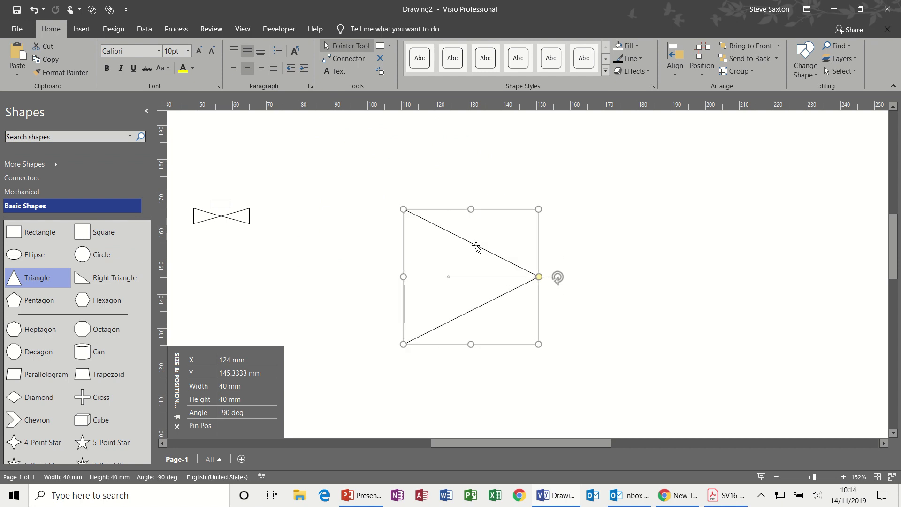
drag(477, 245, 612, 246)
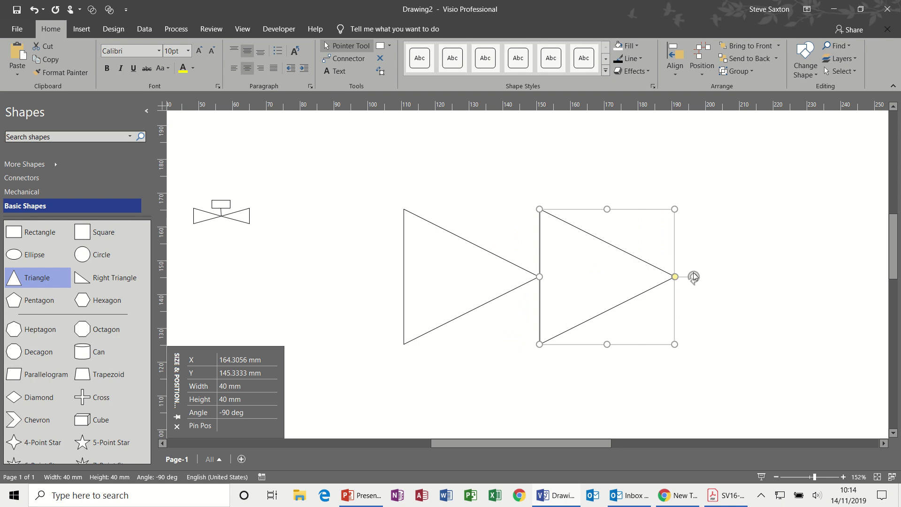
Flip the right triangle horizontally with Rotate Shapes > Flip Horizontal so it points left.
click(680, 75)
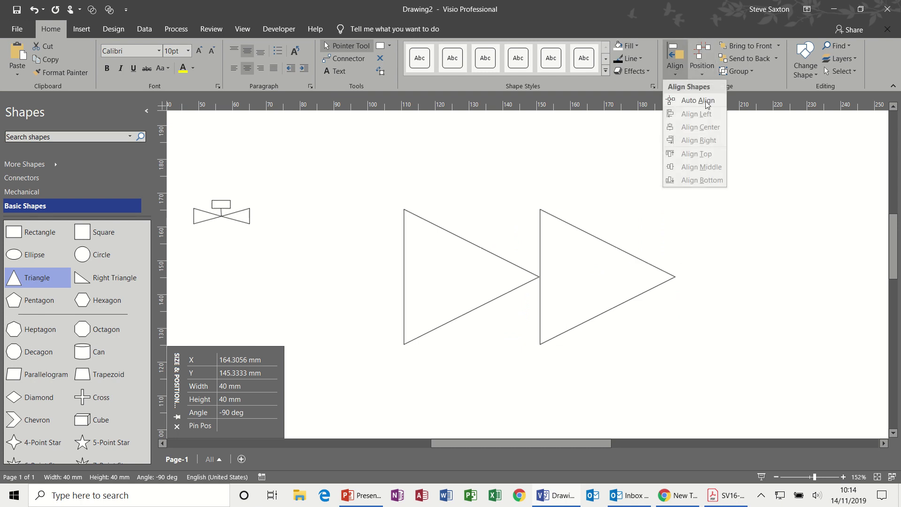
click(700, 75)
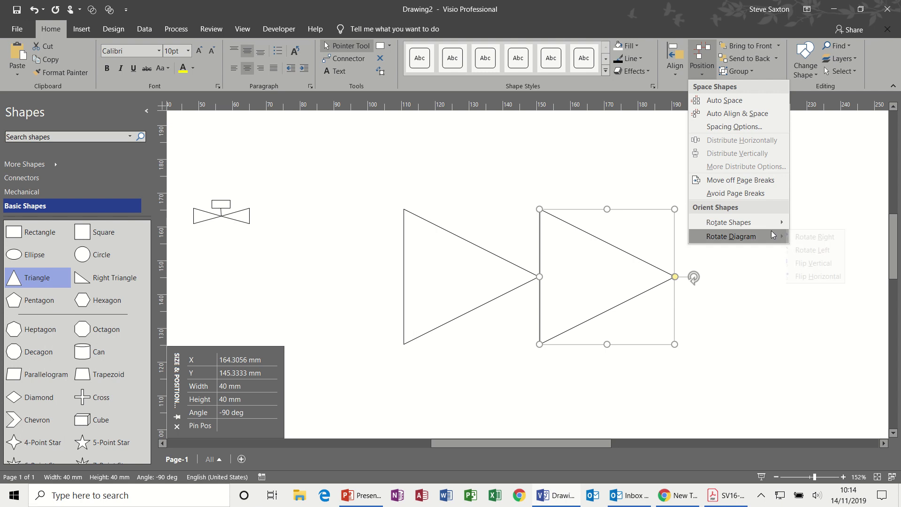
mouse_move(771, 227)
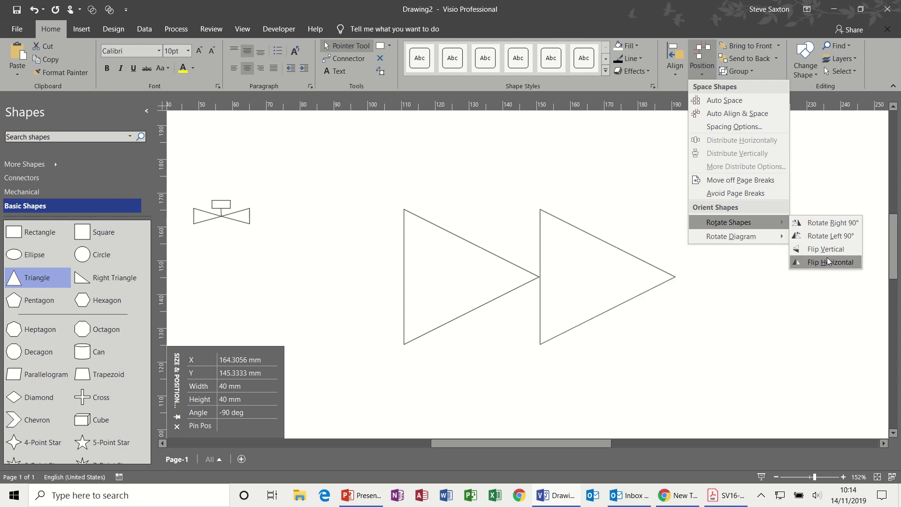
click(827, 262)
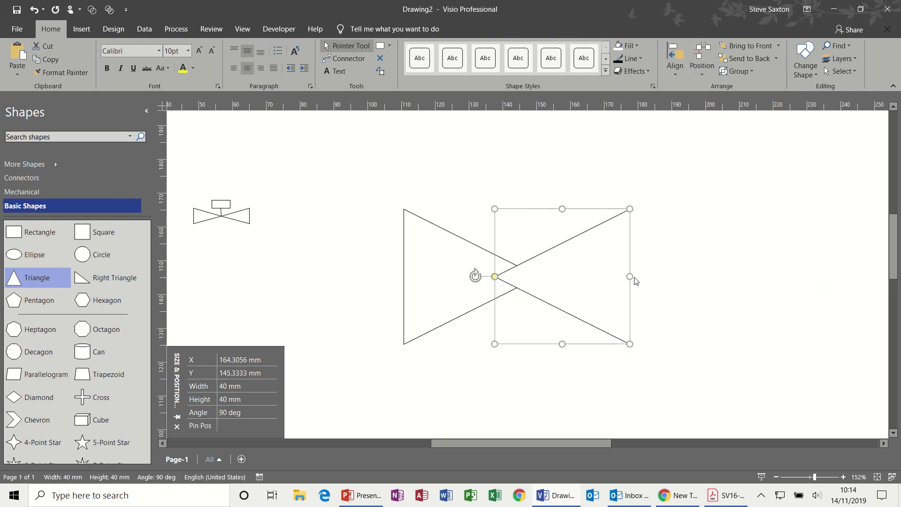
drag(612, 257, 643, 262)
Nudge the right triangle until its tip meets the left triangle's tip.
click(750, 252)
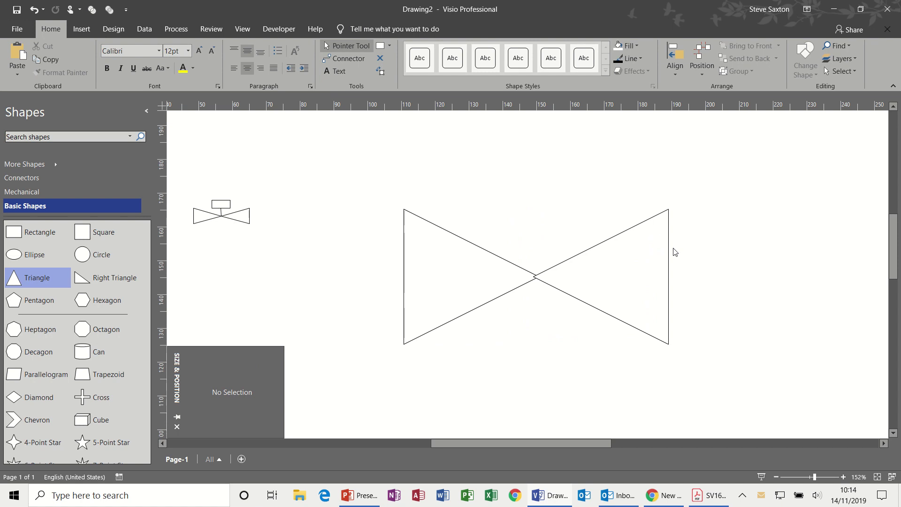
click(655, 256)
drag(657, 256, 659, 258)
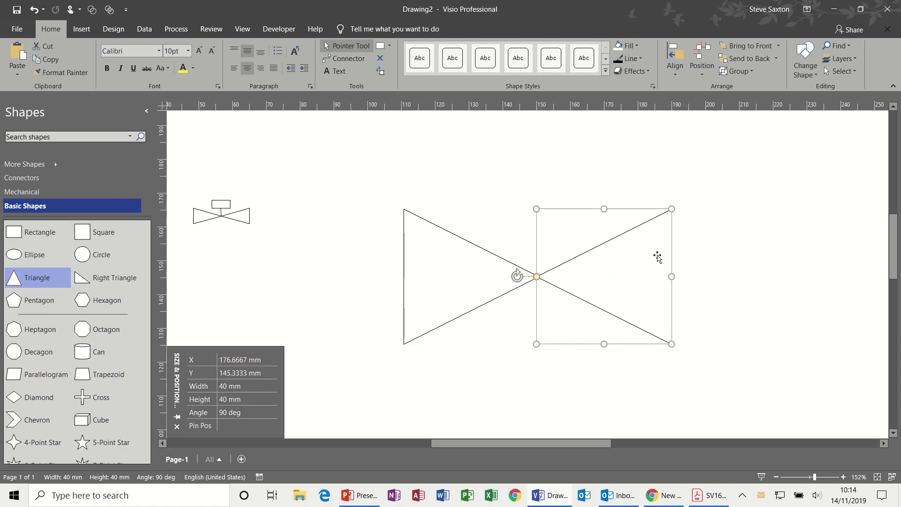
click(733, 240)
click(652, 265)
drag(654, 263, 657, 263)
click(738, 245)
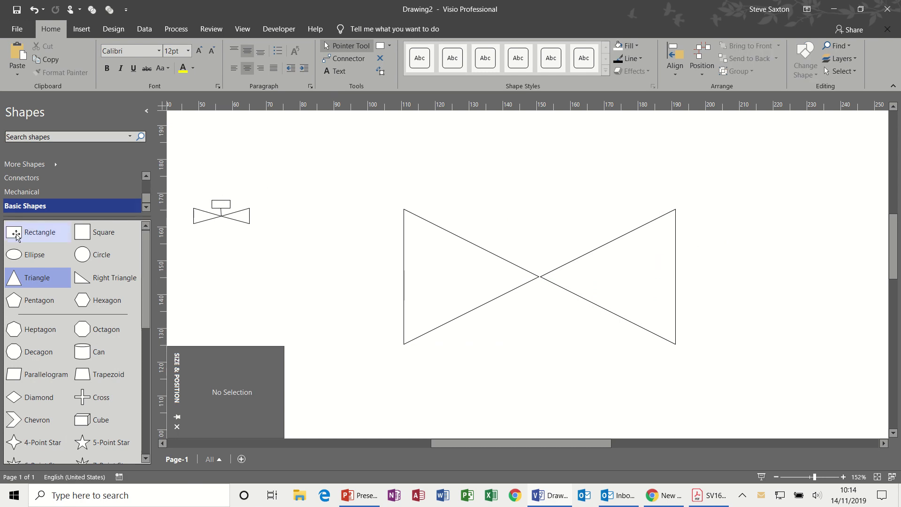
Place a 40 × 30 mm rectangle above the bow-tie and draw a vertical line from its bottom to the valve centre.
drag(19, 233, 537, 155)
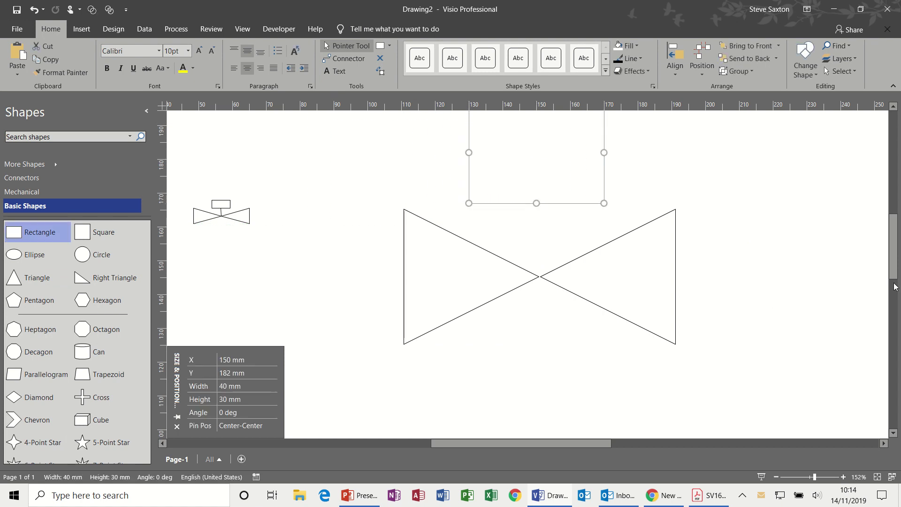
scroll(896, 286, up, 3)
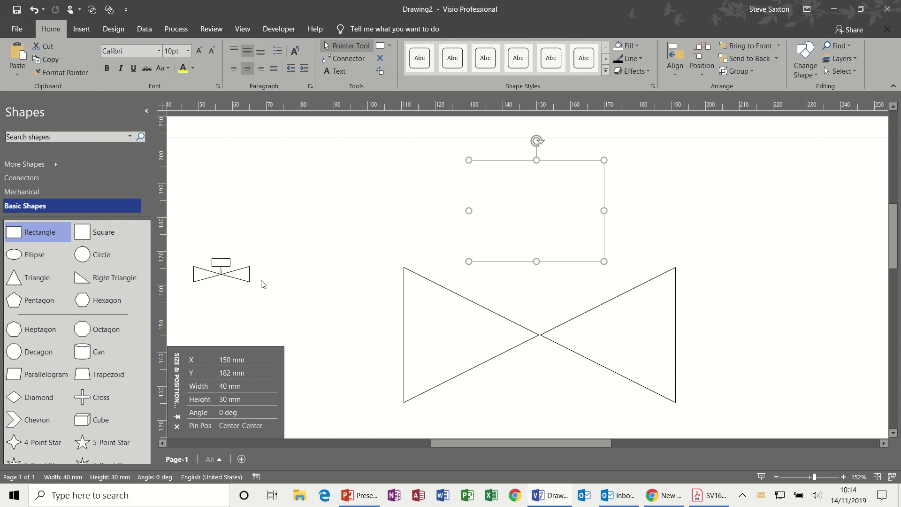
click(354, 59)
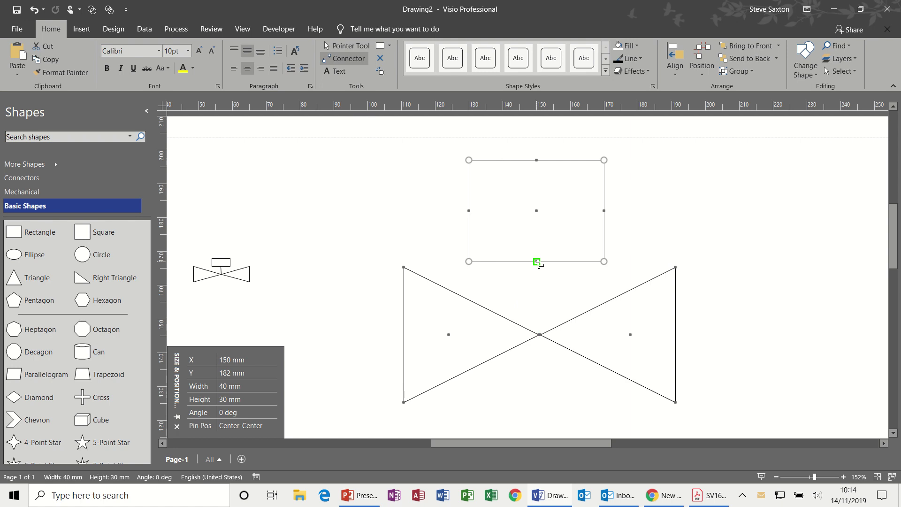
drag(540, 316, 540, 335)
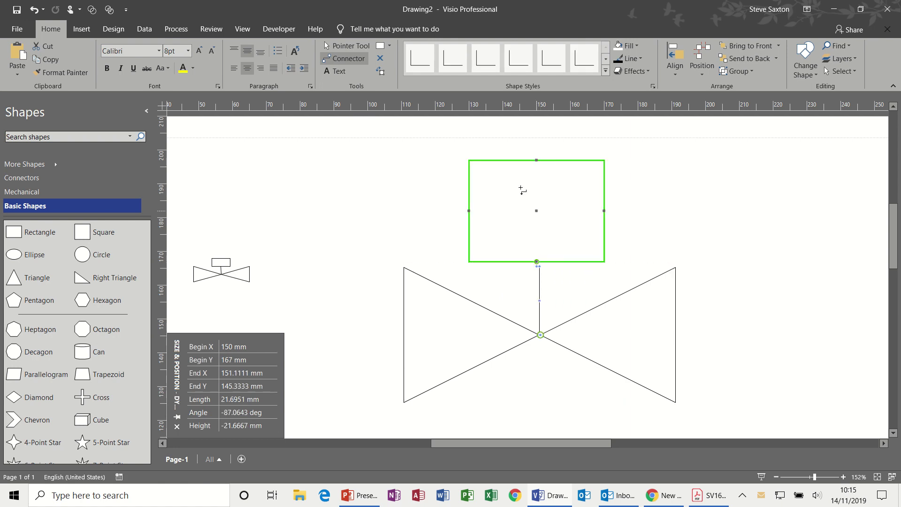
click(353, 47)
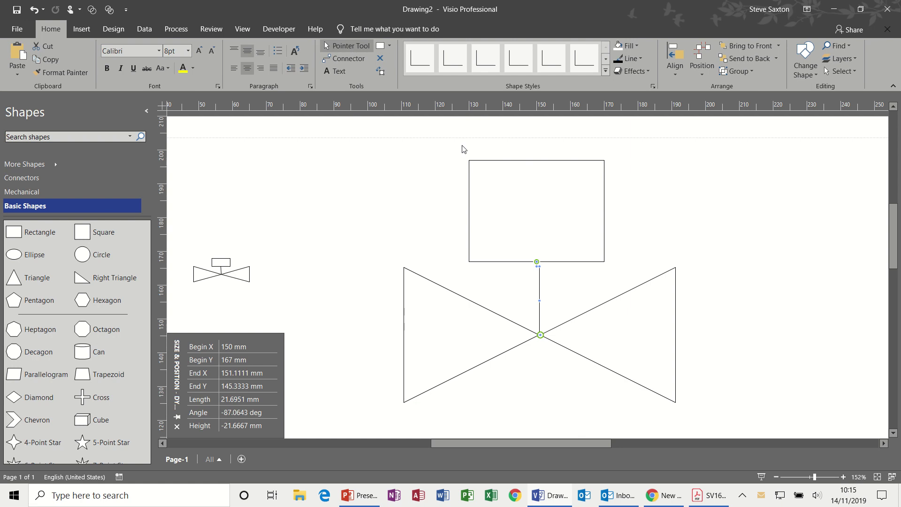
Fine-tune the box and stem line positions so they align with the valve centre.
click(561, 249)
key(Right)
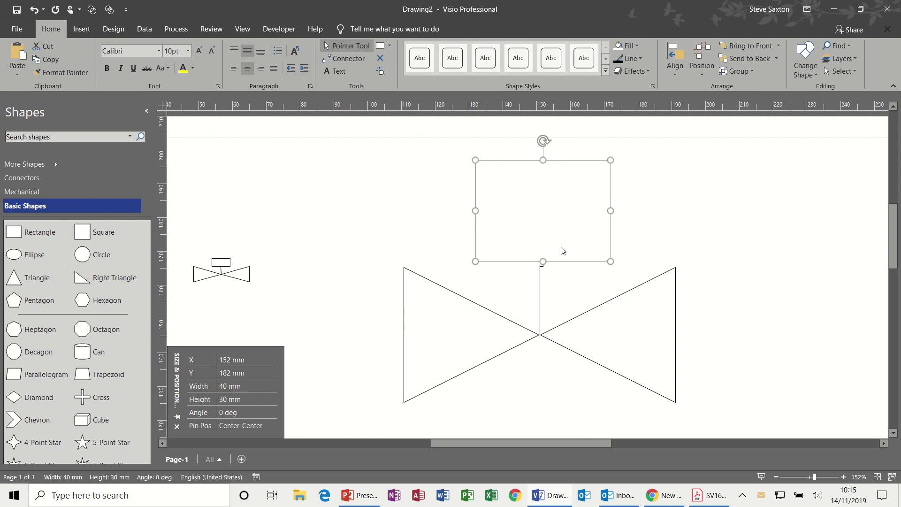
key(Left)
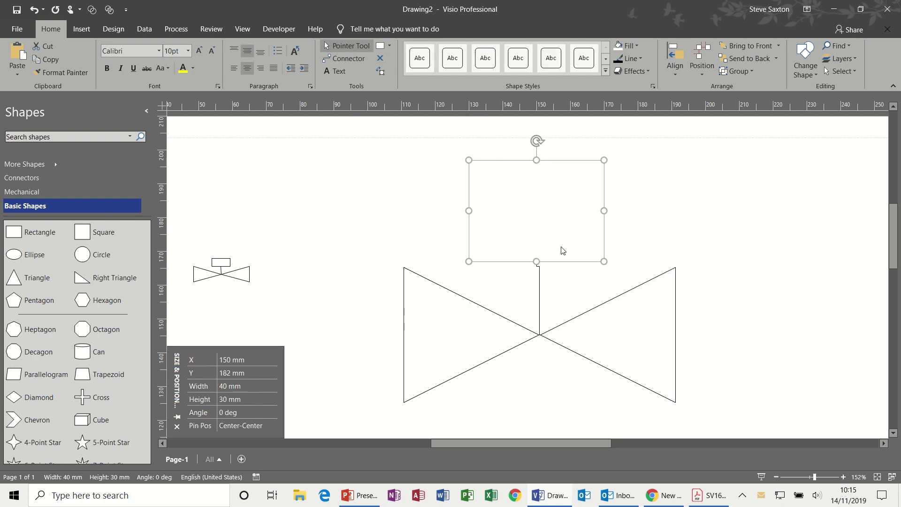
click(540, 287)
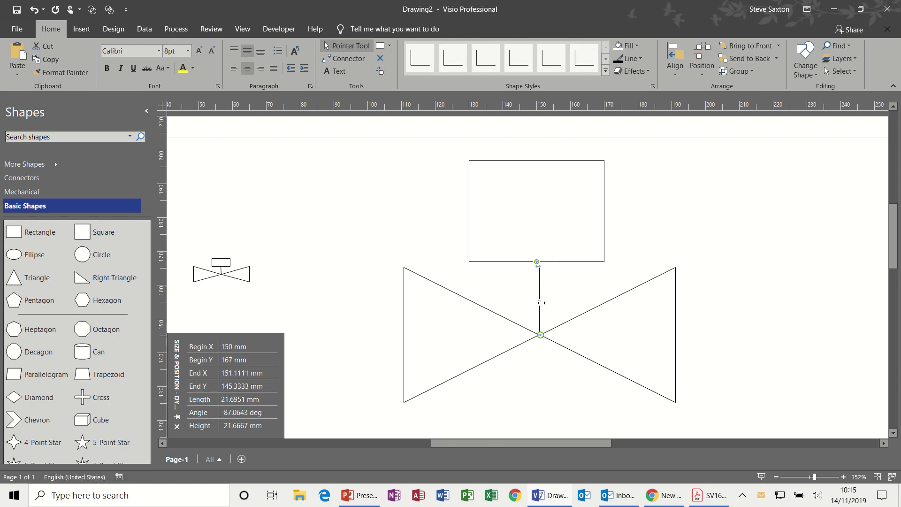
drag(543, 299, 537, 303)
Move the right triangle slightly left so its tip meets the stem and the left triangle.
click(686, 213)
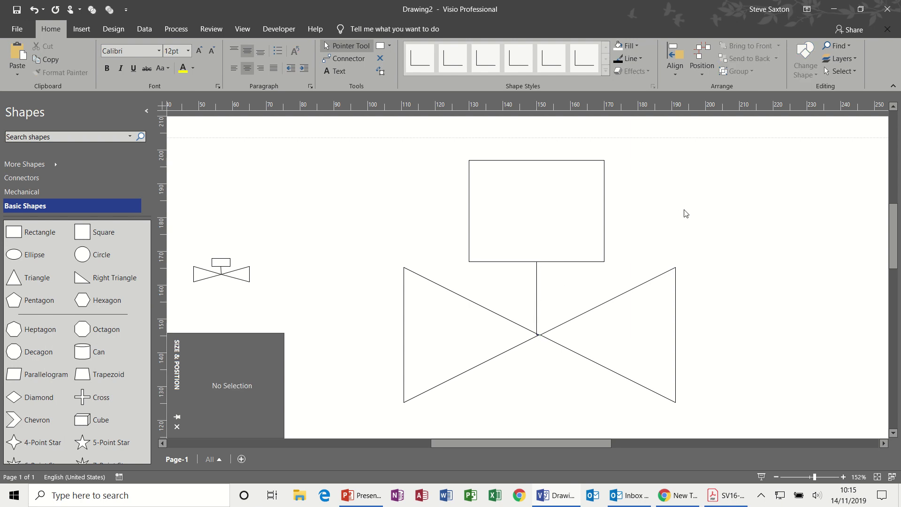
click(561, 328)
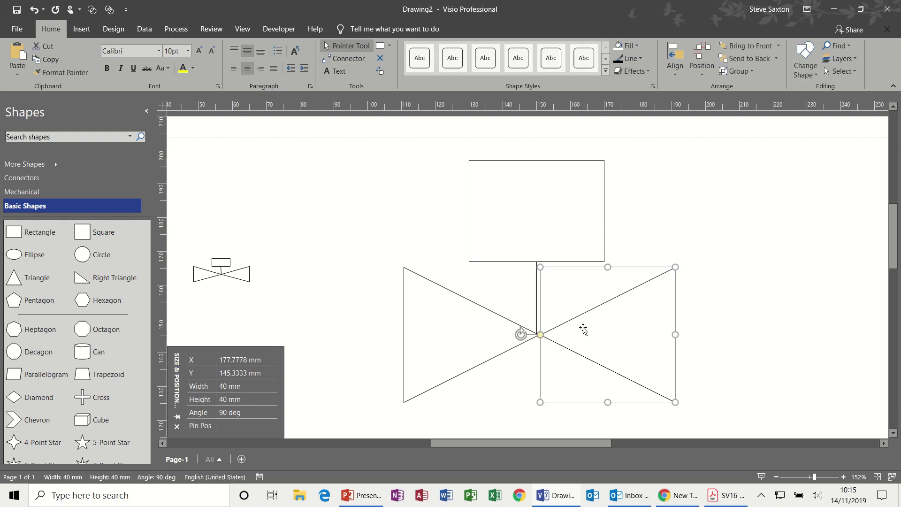
click(482, 335)
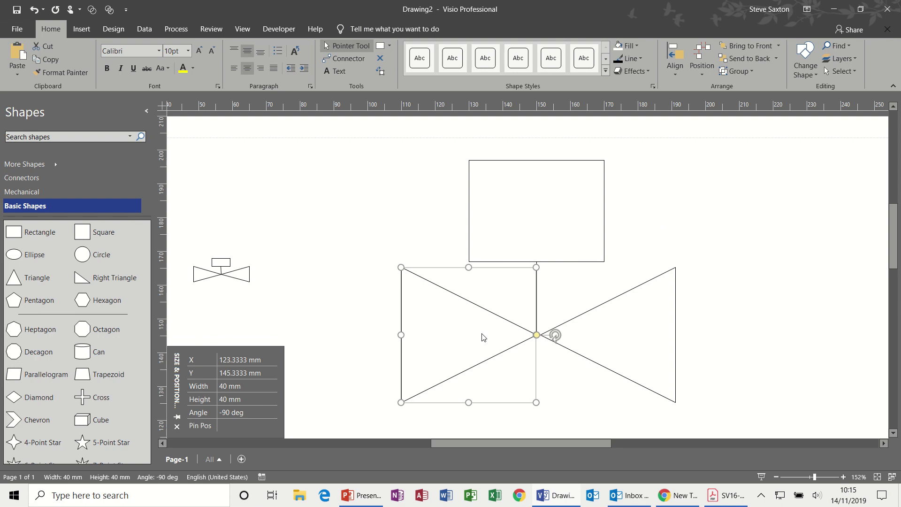
click(688, 239)
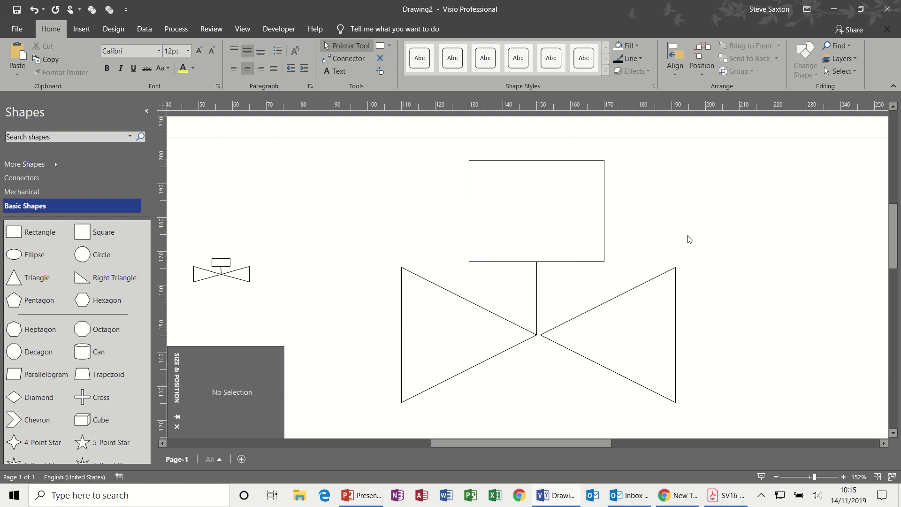
click(610, 335)
drag(610, 337, 606, 337)
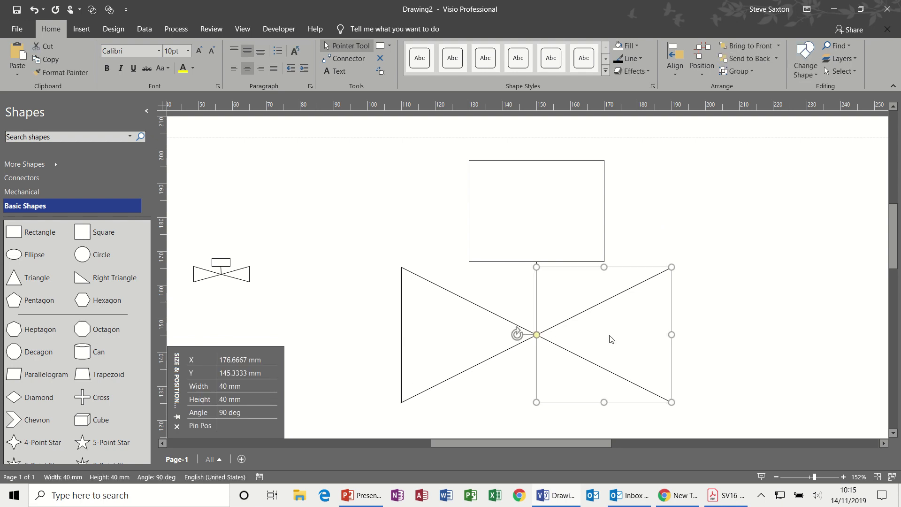
click(748, 295)
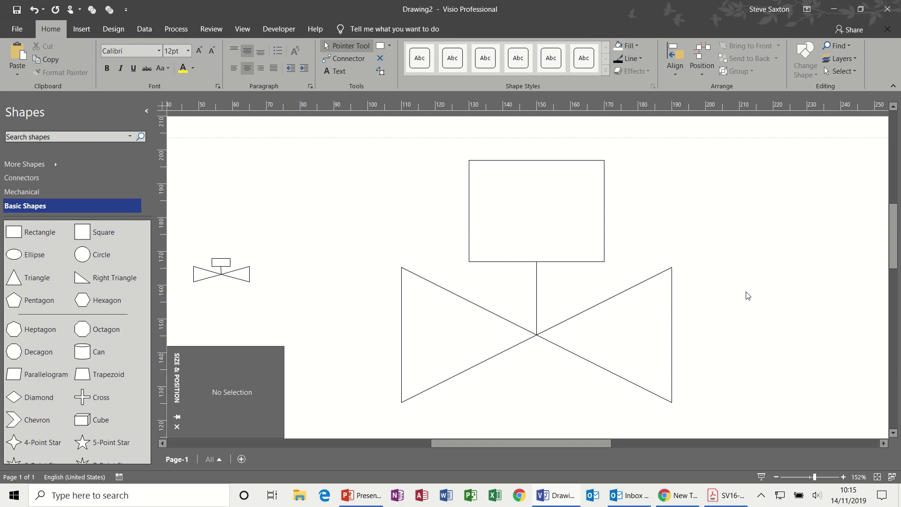
Group all three valve parts and shrink the group to about 31 mm wide.
drag(359, 144, 718, 420)
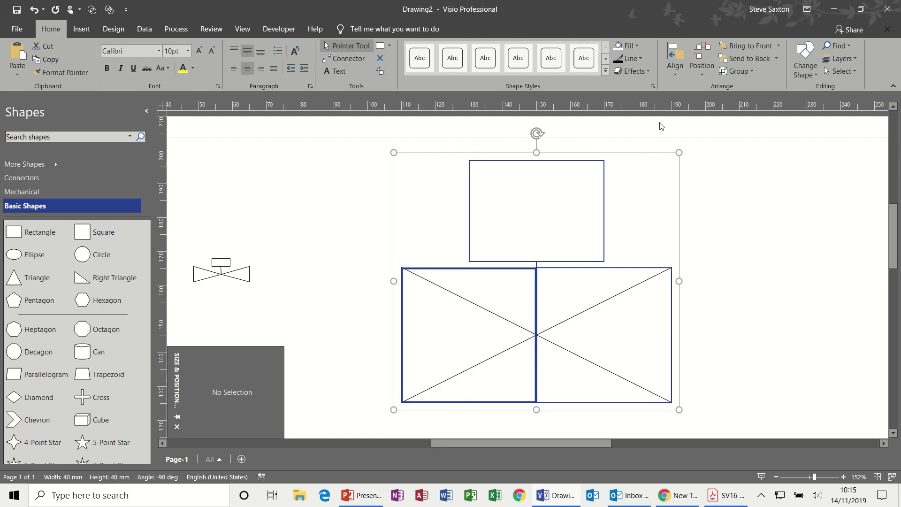
click(735, 73)
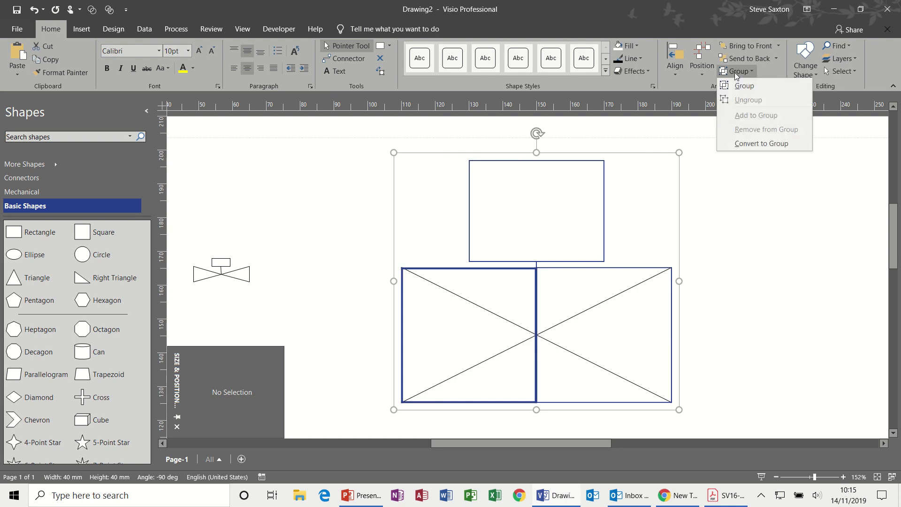
click(736, 82)
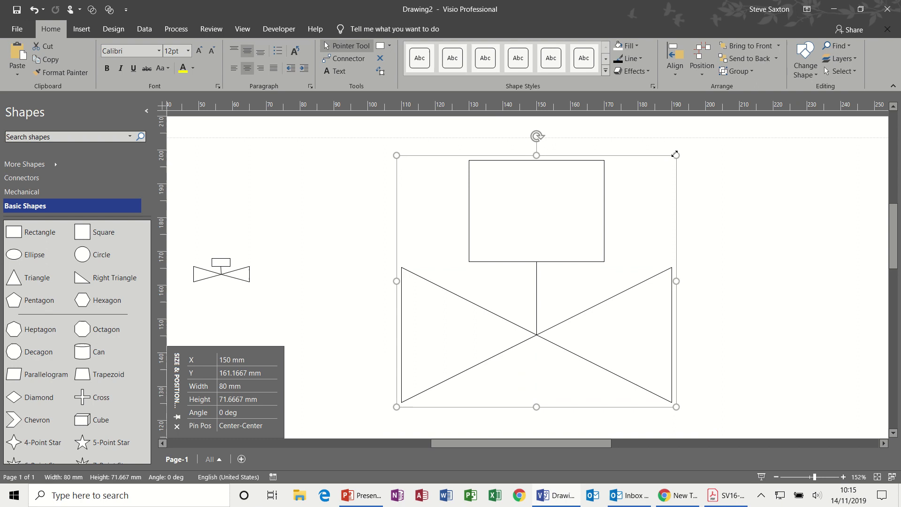
drag(675, 155, 511, 304)
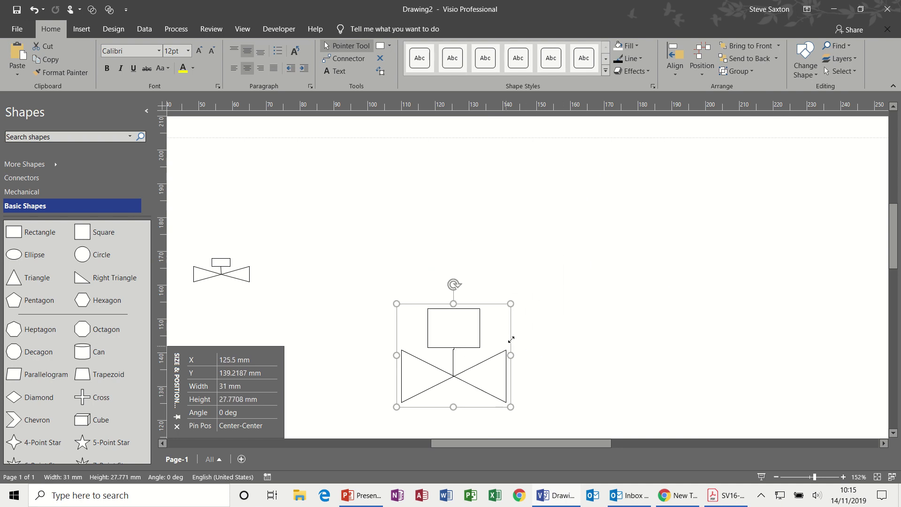
Drag the grouped valve into the Mechanical stencil, agreeing to edit the stencil.
drag(469, 337, 593, 189)
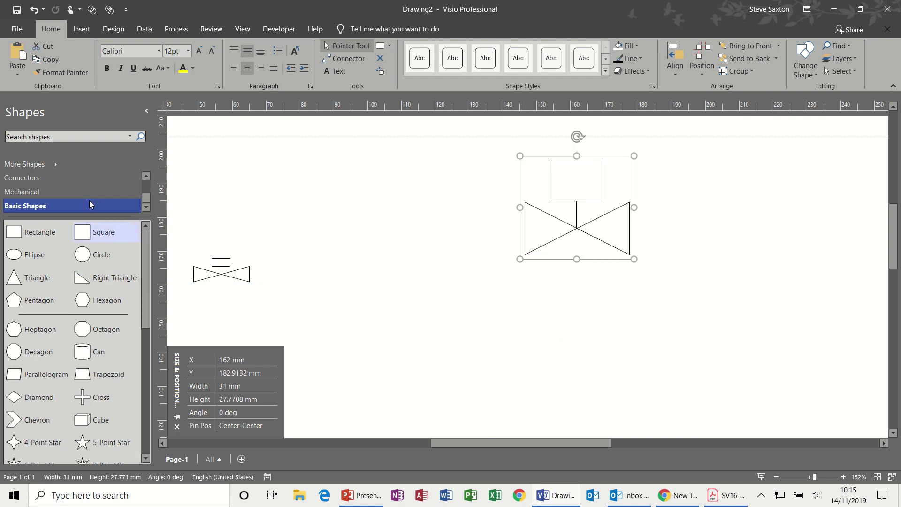
click(74, 193)
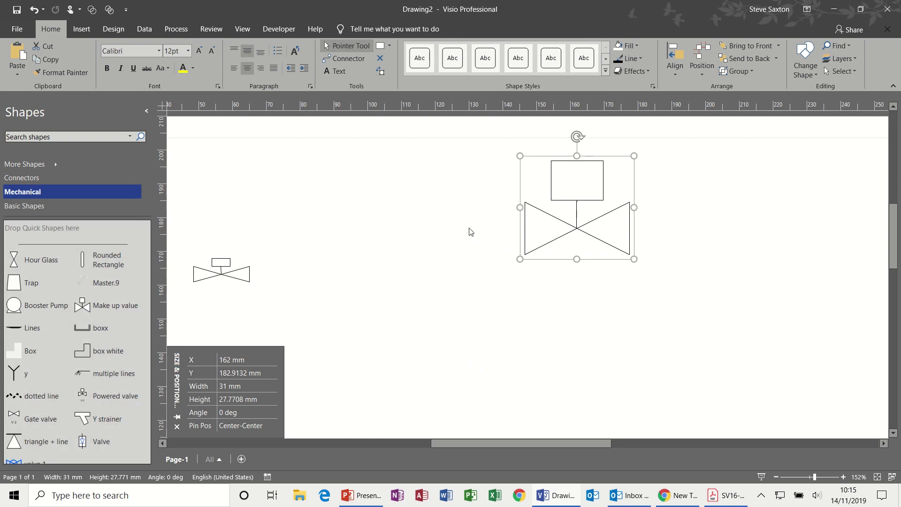
click(508, 199)
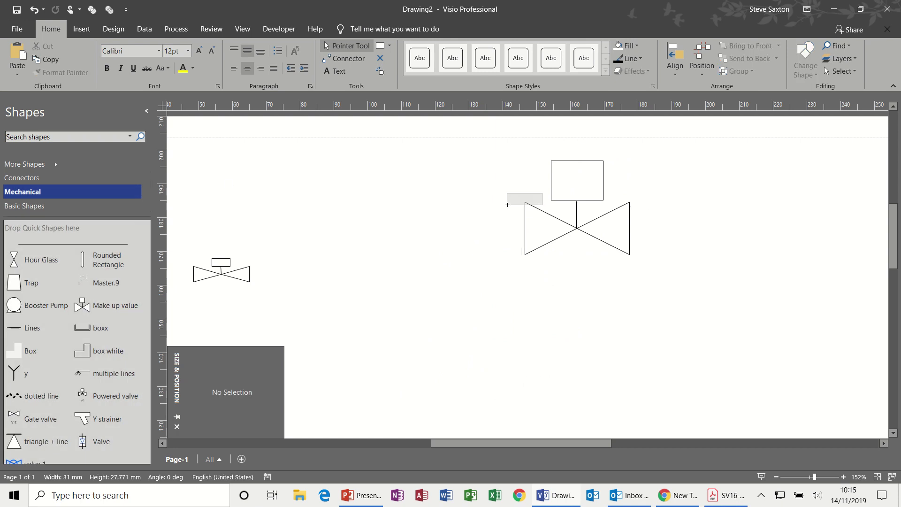
click(527, 236)
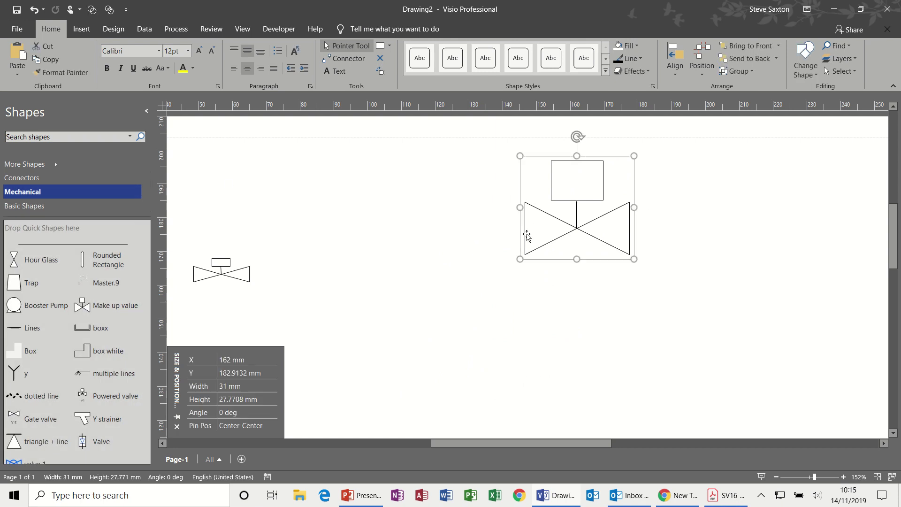
drag(526, 235, 119, 339)
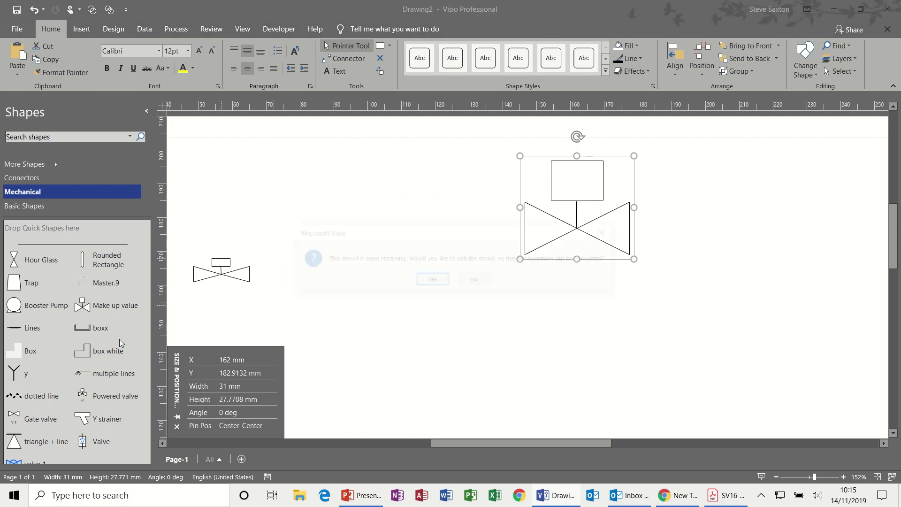
click(432, 280)
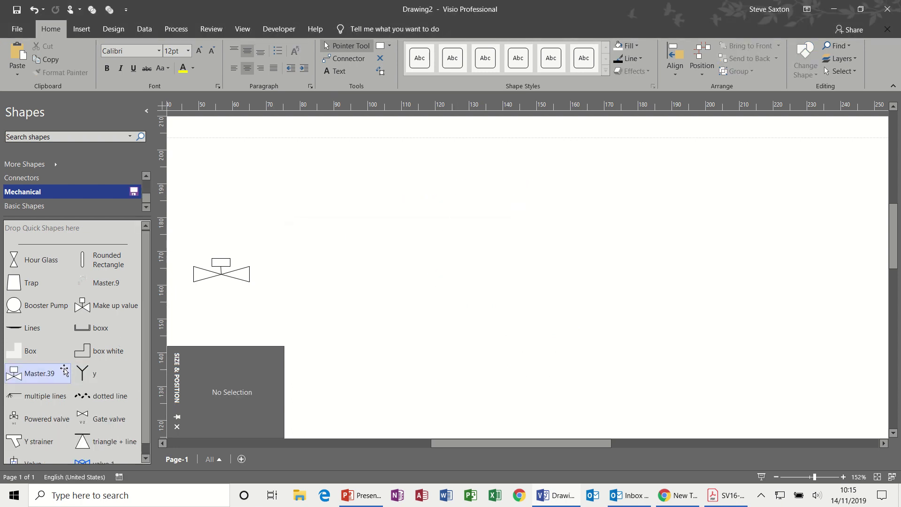
Rename the new master Master.39 to 'test'.
click(47, 374)
text(test)
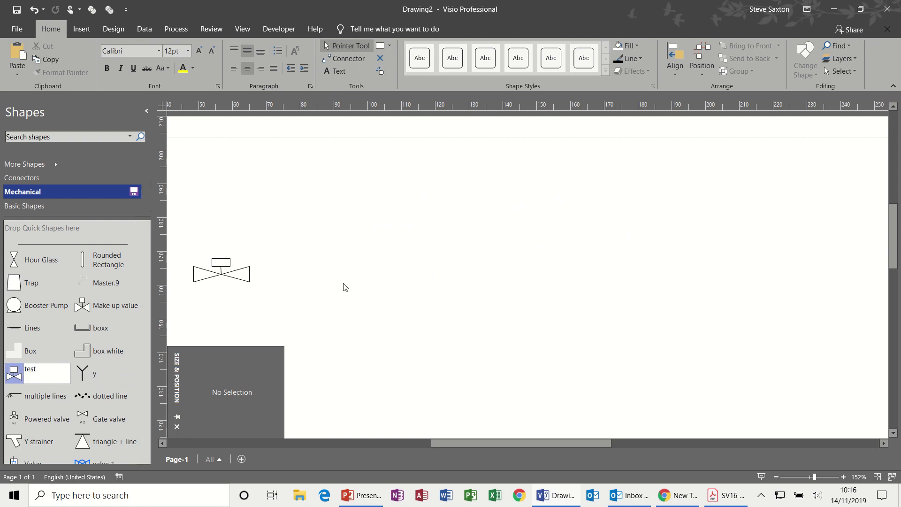
click(345, 287)
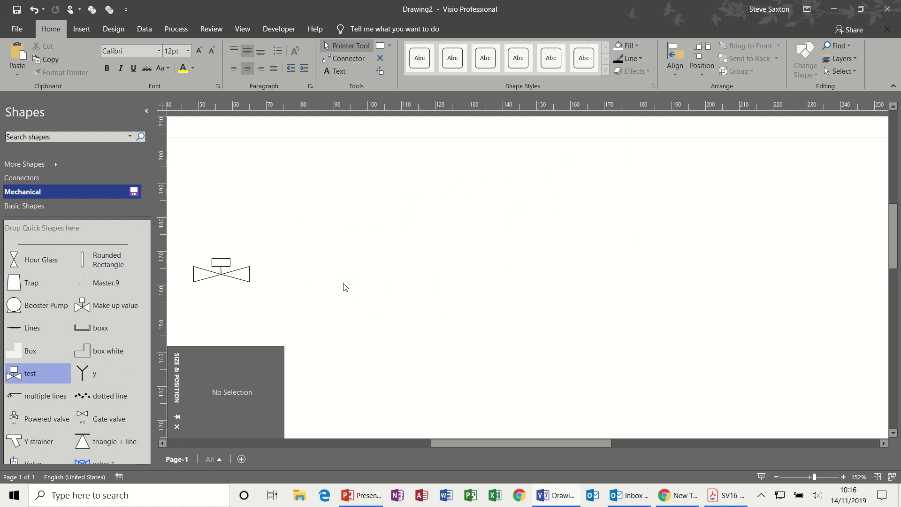
click(29, 375)
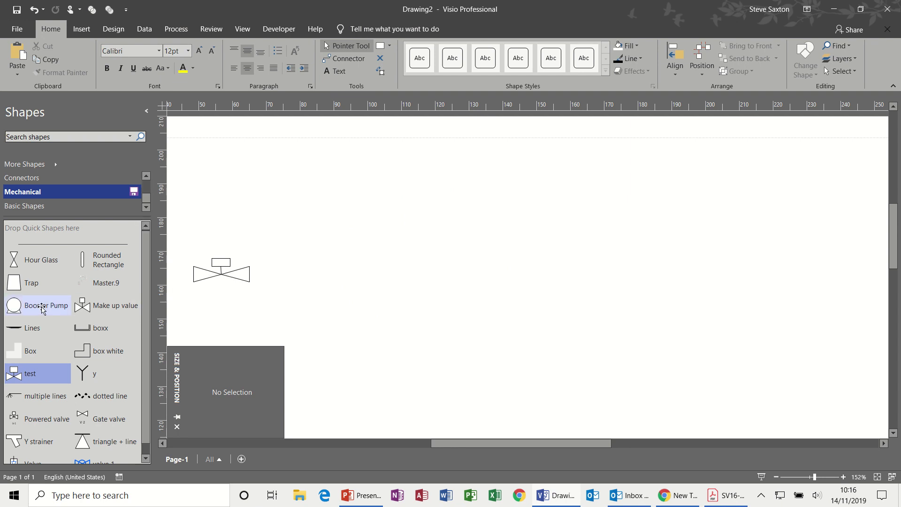
Place a Booster Pump shape on the page and move it up and to the left.
drag(33, 309, 456, 230)
click(541, 232)
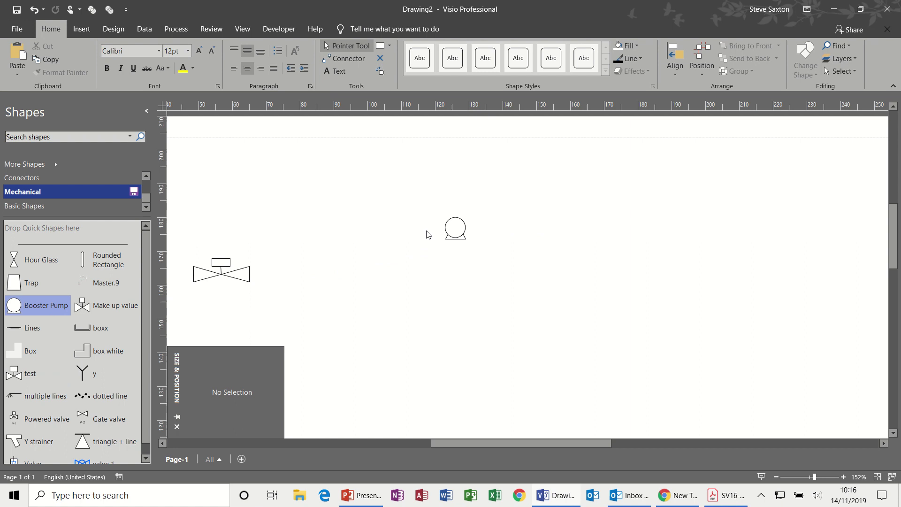
drag(456, 231, 389, 185)
click(471, 201)
Add a large circle and a triangle from Basic Shapes, sending the triangle behind the circle.
click(51, 205)
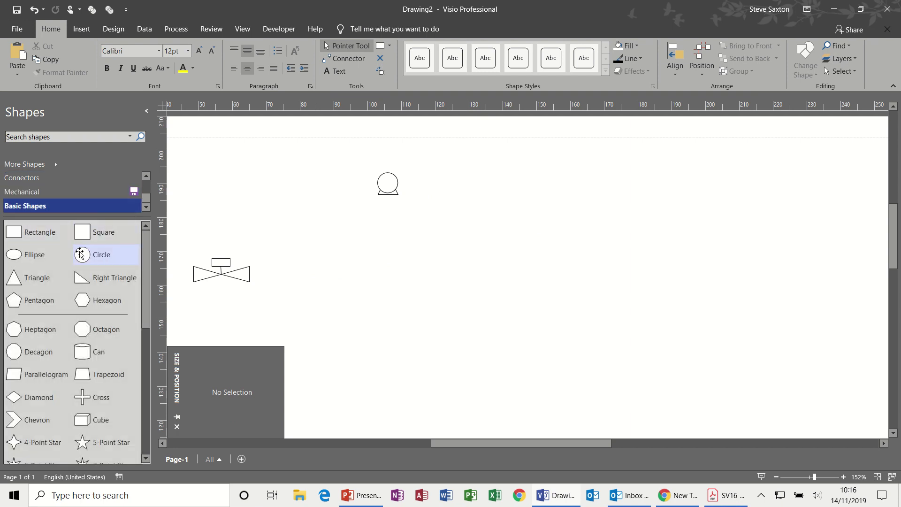
drag(80, 255, 532, 222)
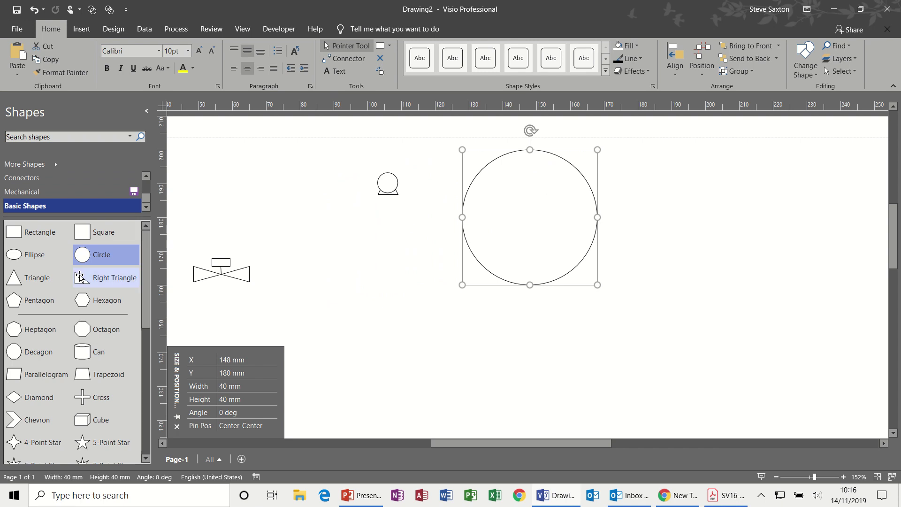
drag(13, 279, 537, 257)
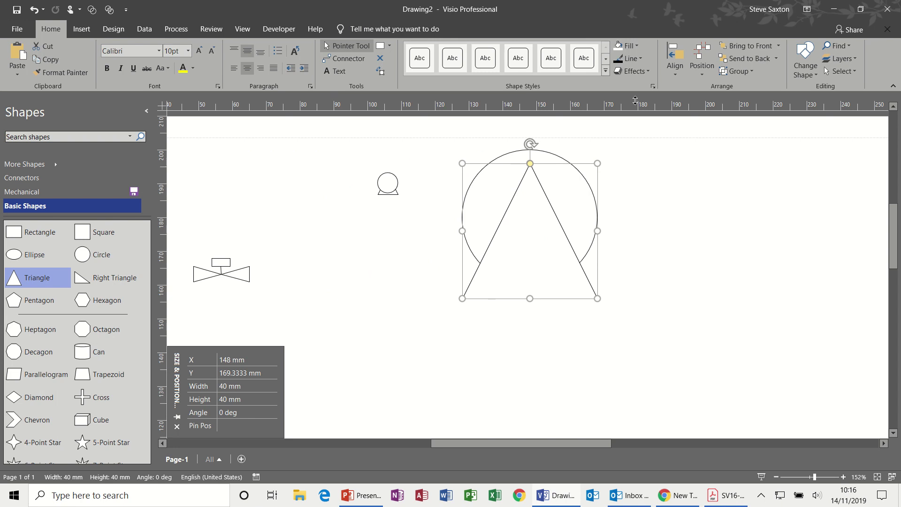
click(728, 60)
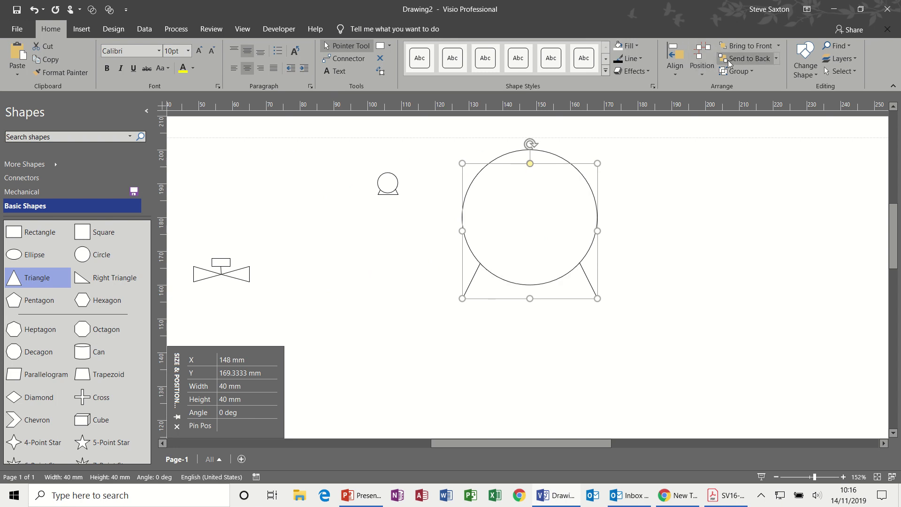
click(687, 209)
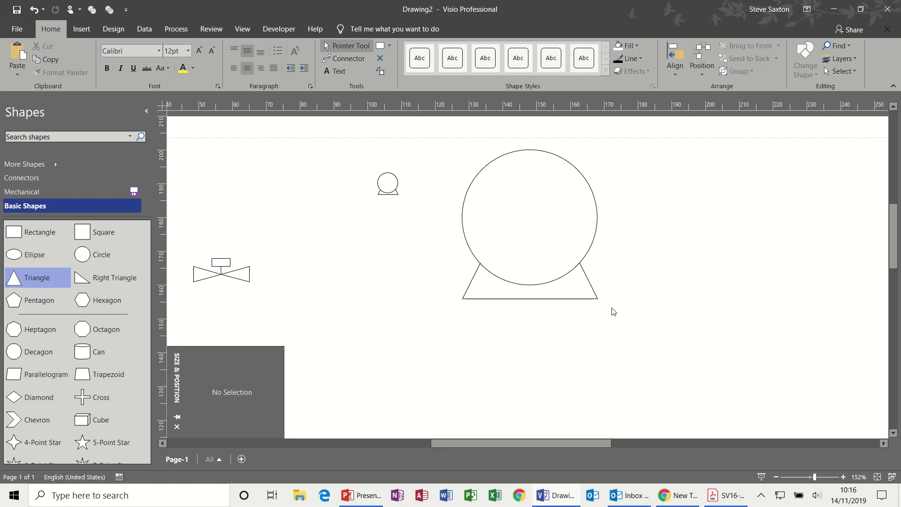
Group the circle and triangle into one tank shape and move it left.
drag(438, 146, 620, 313)
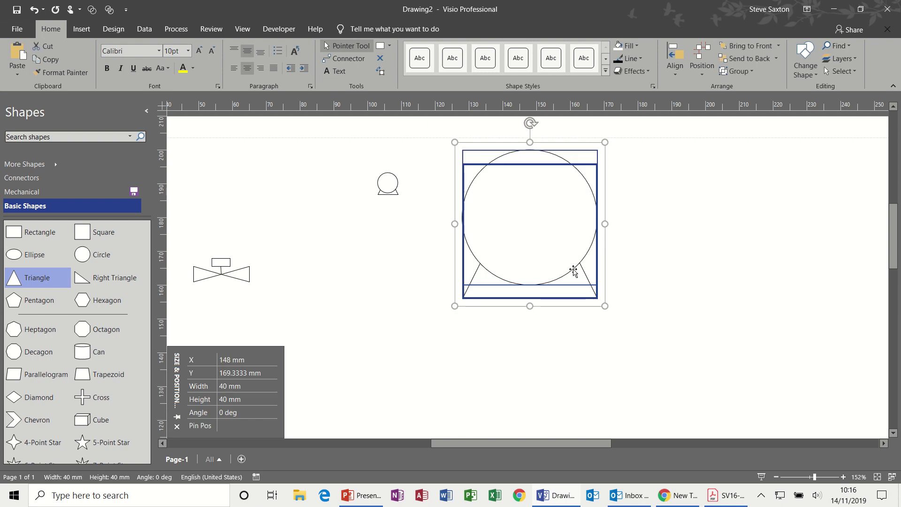
click(730, 71)
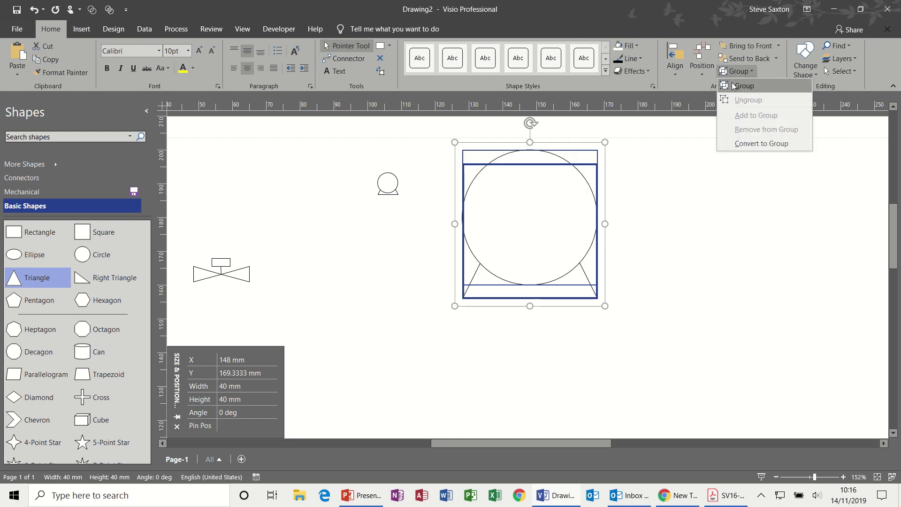
click(734, 87)
drag(543, 221, 399, 257)
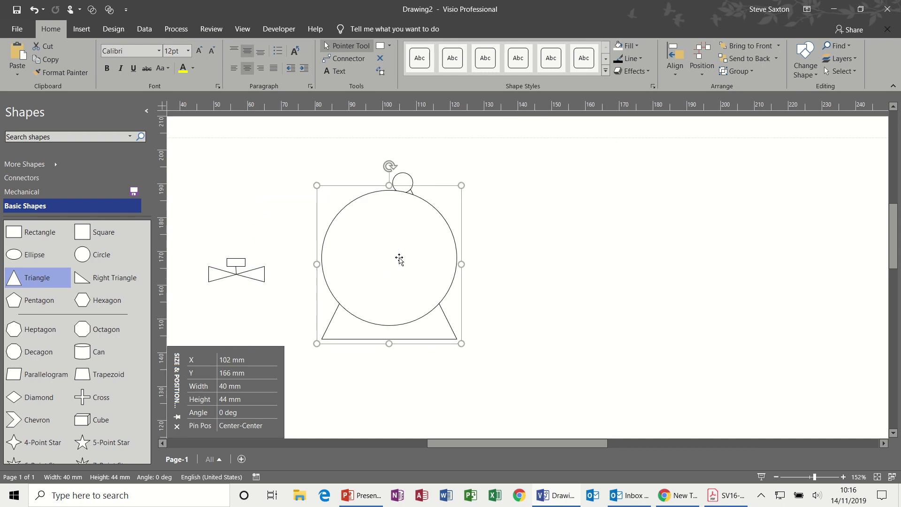
Delete the tank group, the valve and the small tank, leaving the page empty.
click(60, 194)
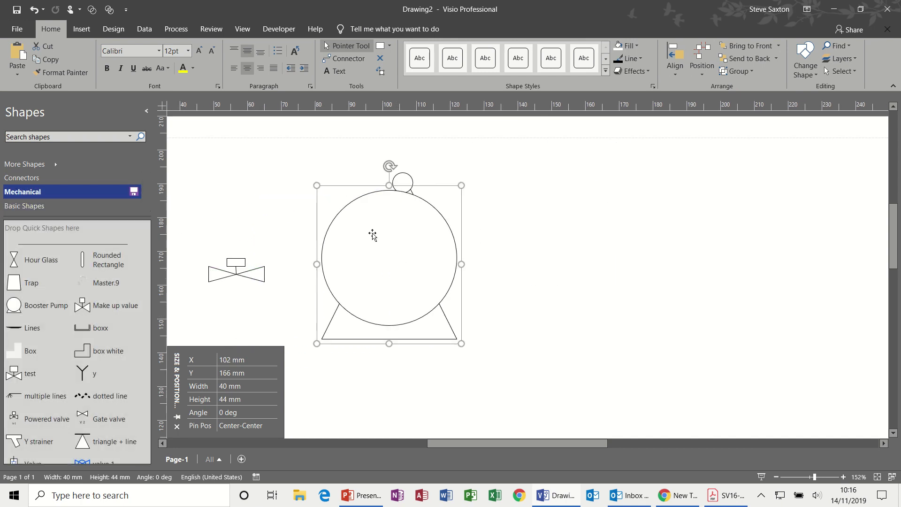
mouse_move(373, 240)
mouse_down()
mouse_move(333, 249)
mouse_move(380, 245)
mouse_up()
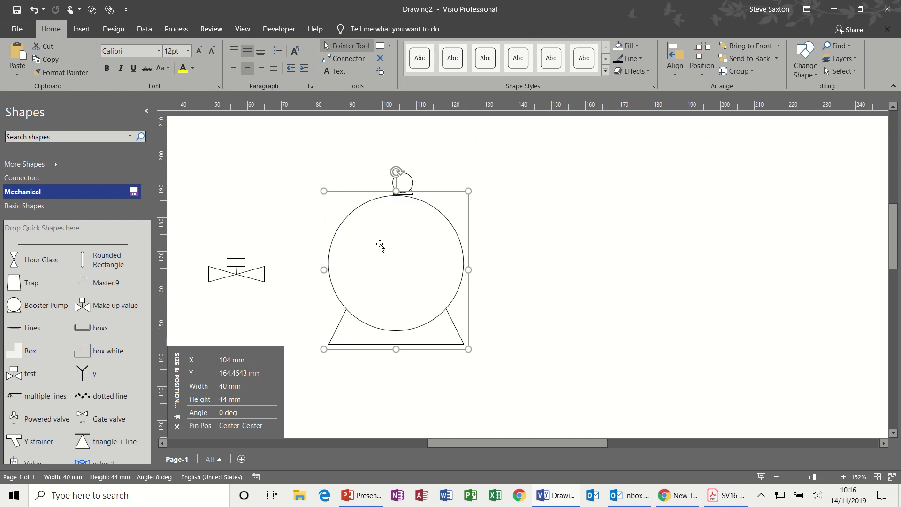
key(Delete)
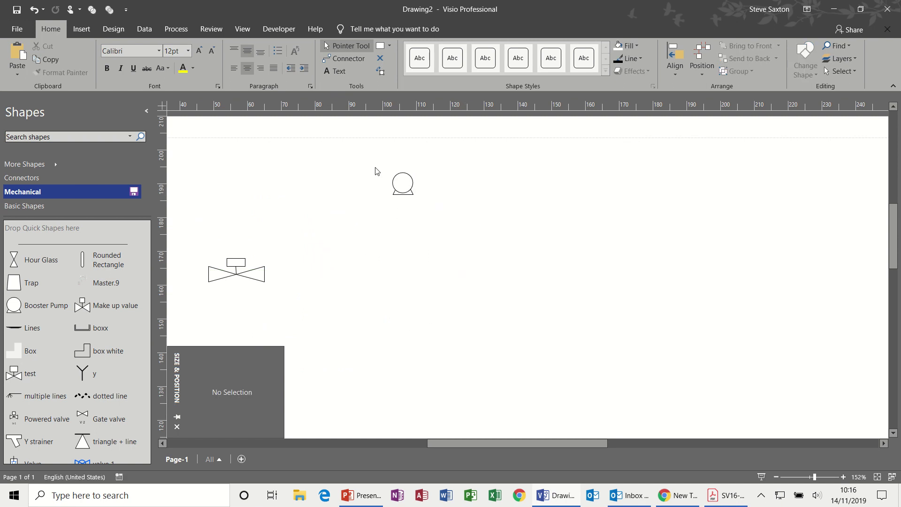
drag(193, 214, 404, 315)
key(Delete)
click(404, 183)
key(Delete)
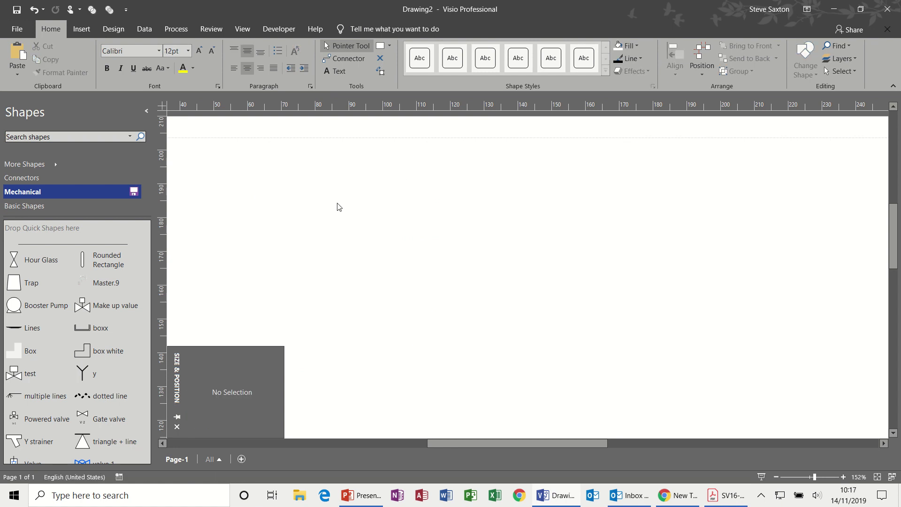
Draw a horizontal connector and several vertical connectors crossing it, each showing a line jump.
click(346, 58)
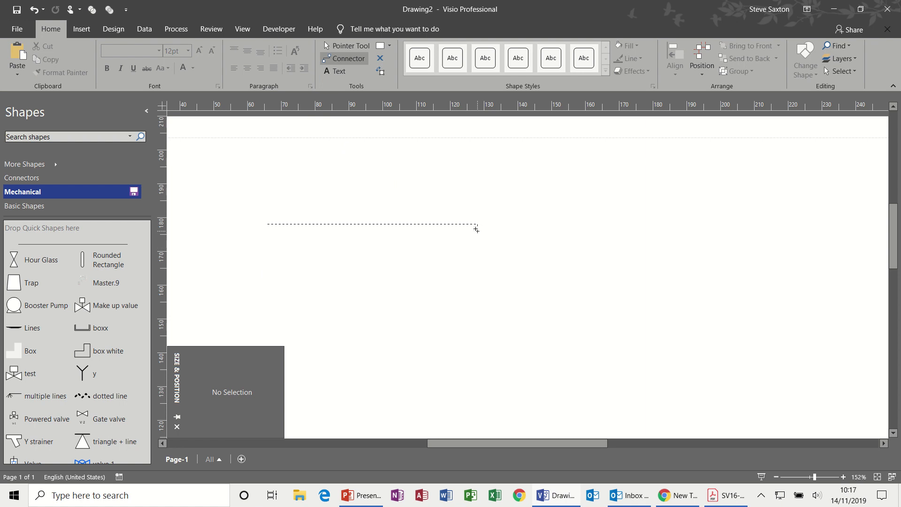
drag(480, 231, 480, 230)
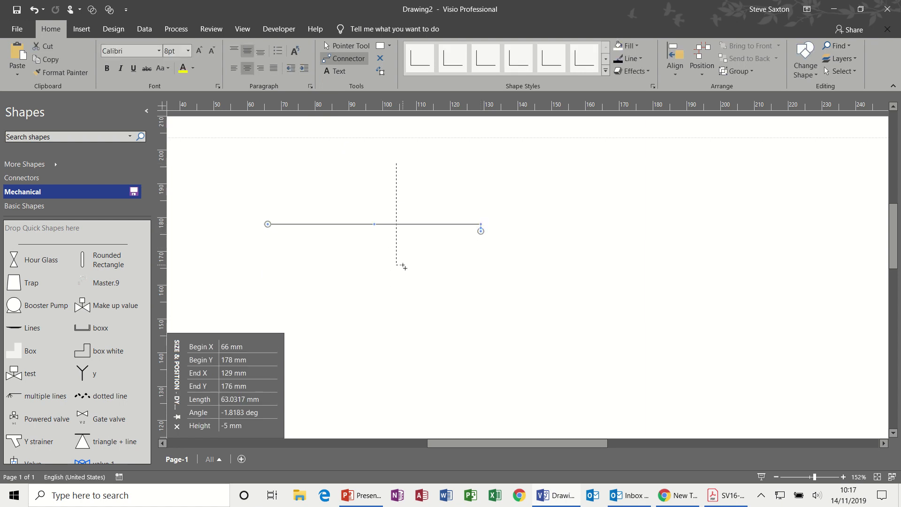
drag(405, 271, 403, 271)
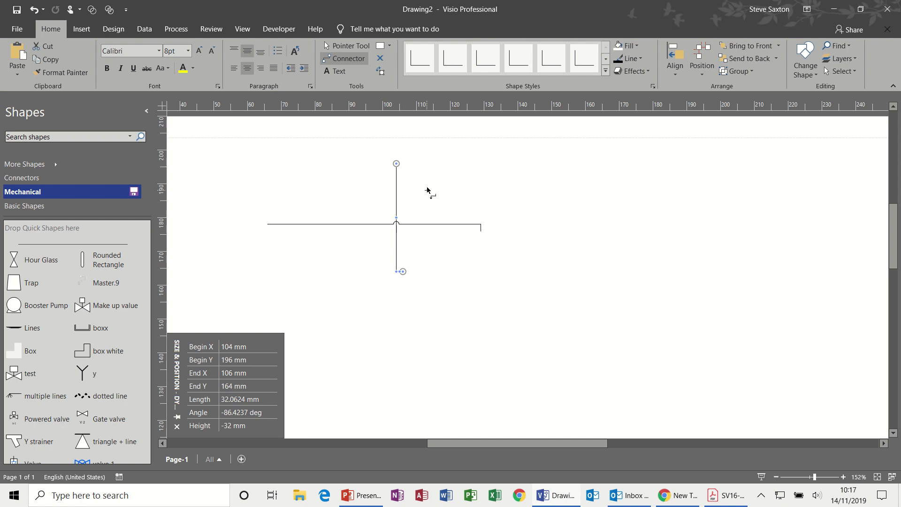
drag(435, 254, 457, 241)
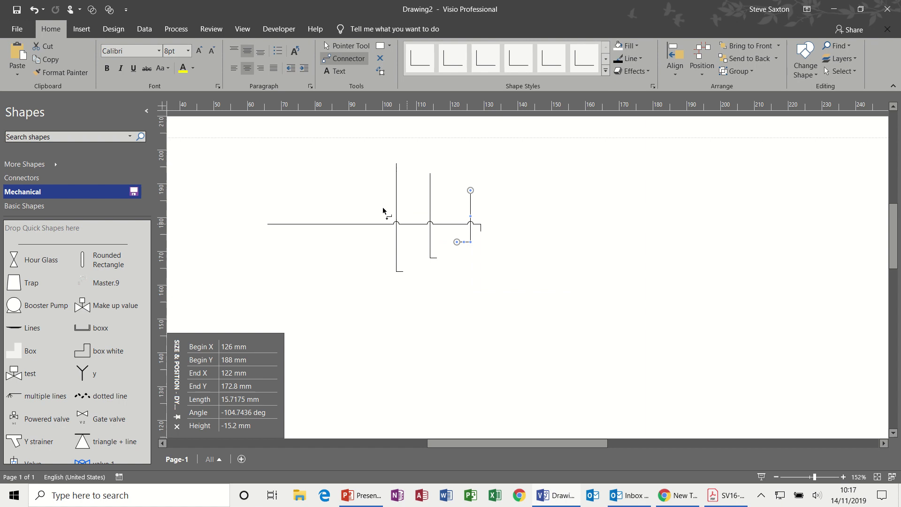
drag(356, 249, 355, 251)
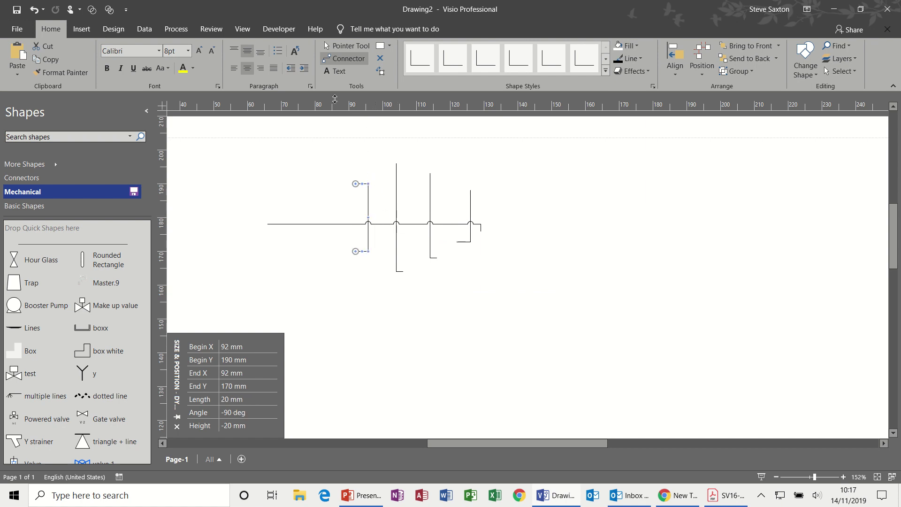
Set Add line jumps to Horizontal Lines in Page Setup's Layout and Routing settings.
click(113, 29)
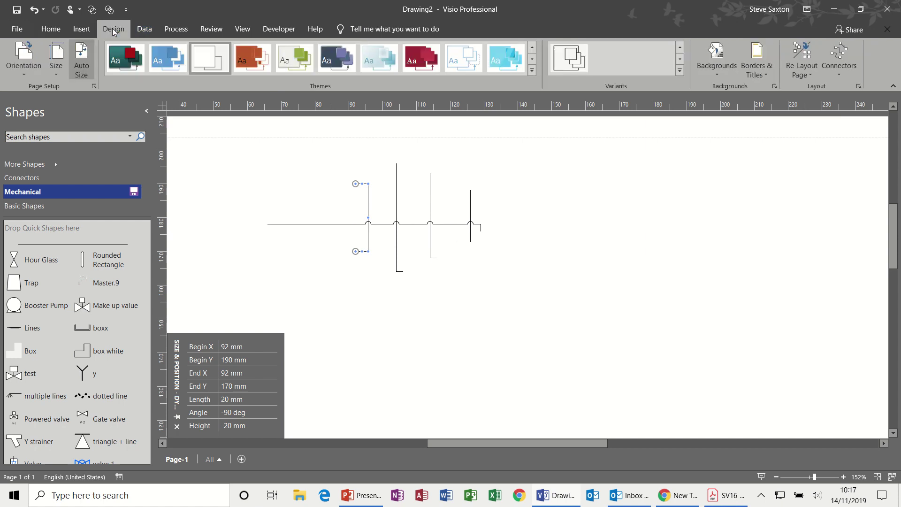
click(93, 87)
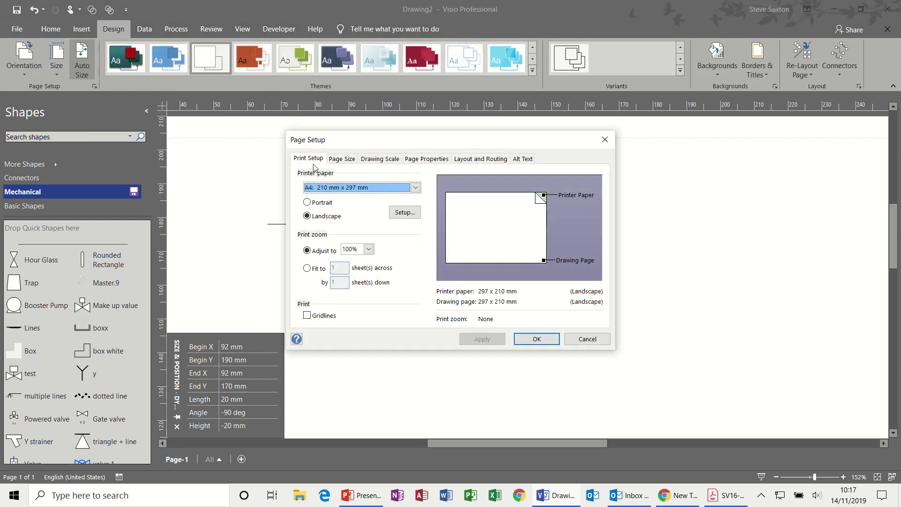
click(478, 159)
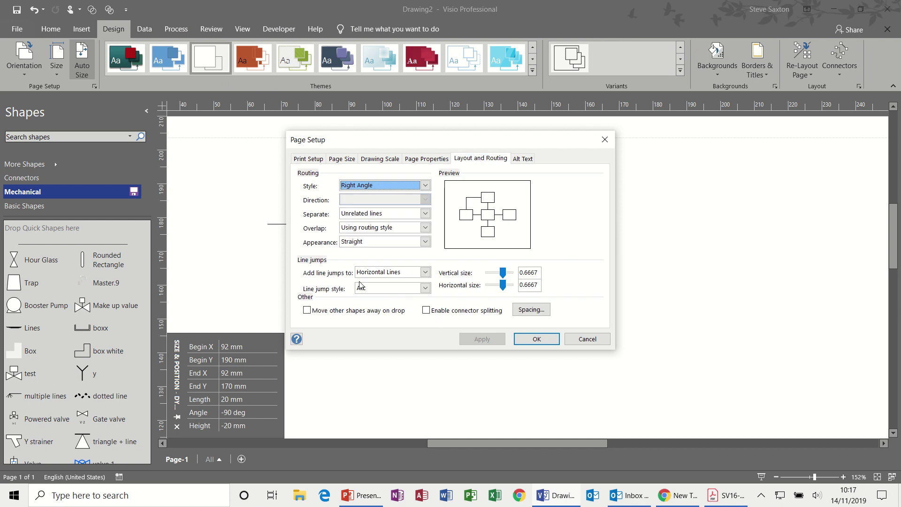
click(425, 272)
click(425, 272)
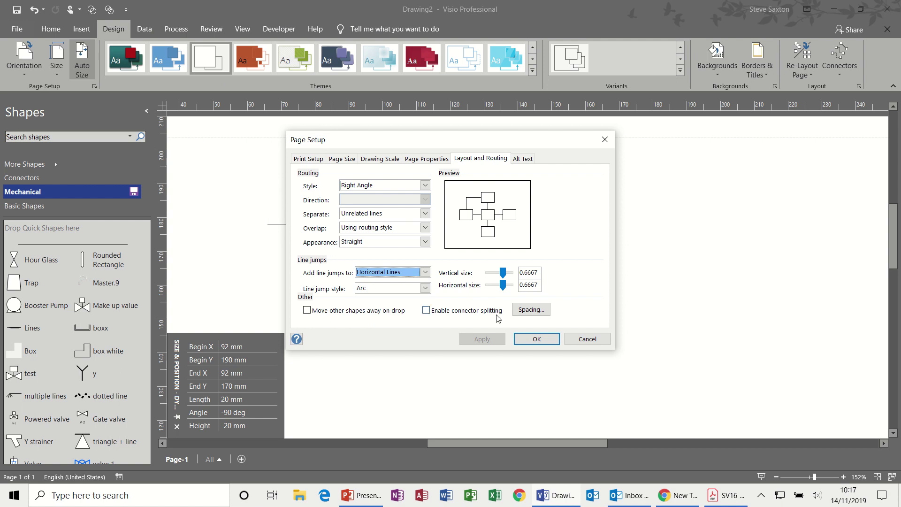
click(598, 341)
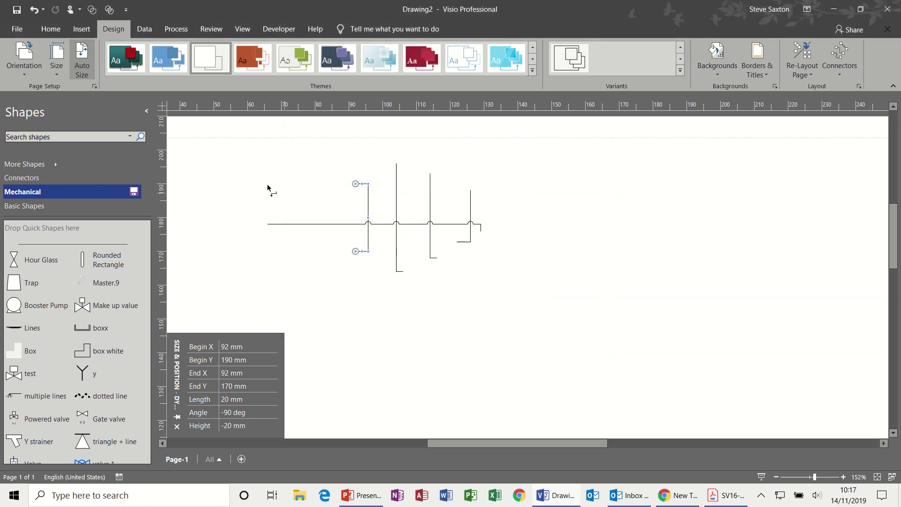
Draw one more connector, then select every line on the page and delete them.
drag(544, 275, 545, 275)
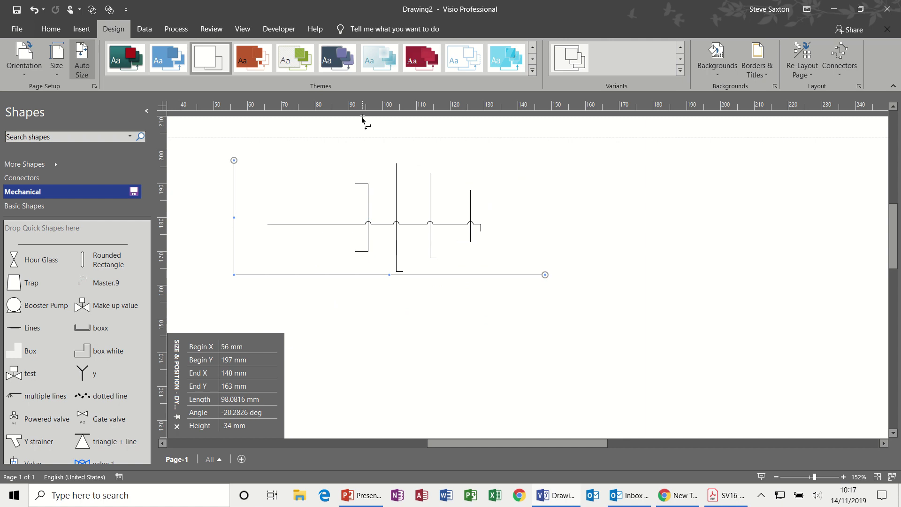
click(51, 29)
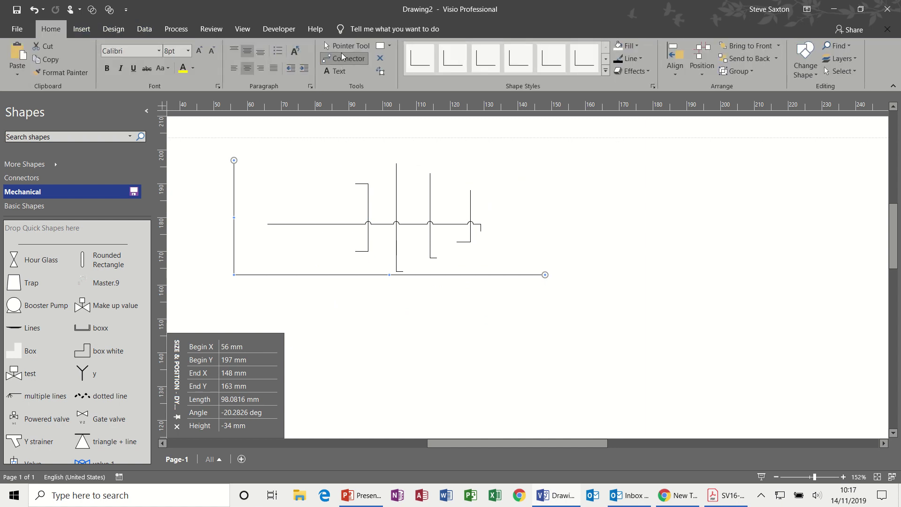
click(341, 44)
drag(200, 142, 591, 311)
key(Delete)
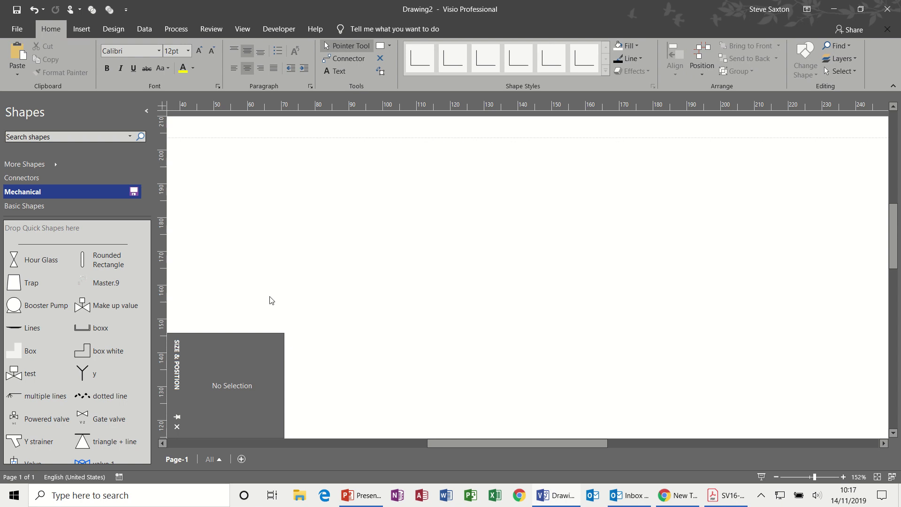
Place the box white L-shape and a Basic Shapes rectangle reduced to 12 mm high.
drag(92, 351, 350, 209)
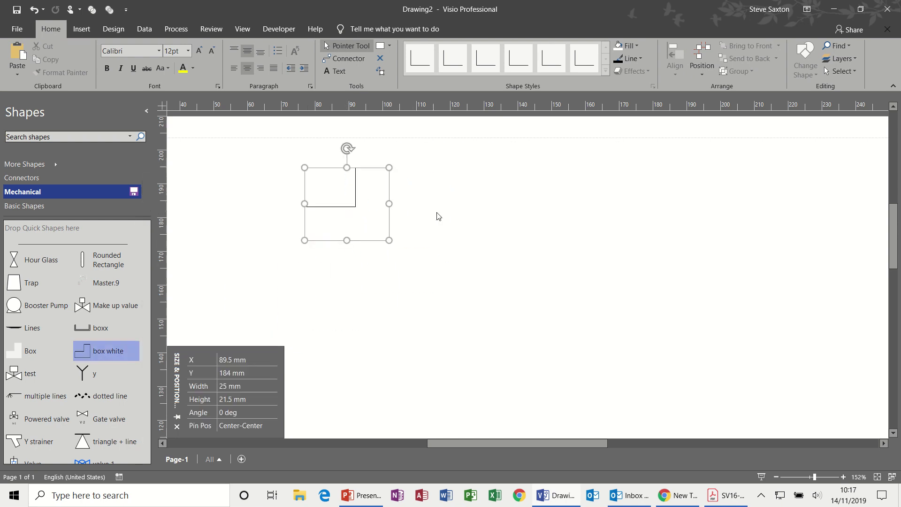
click(532, 202)
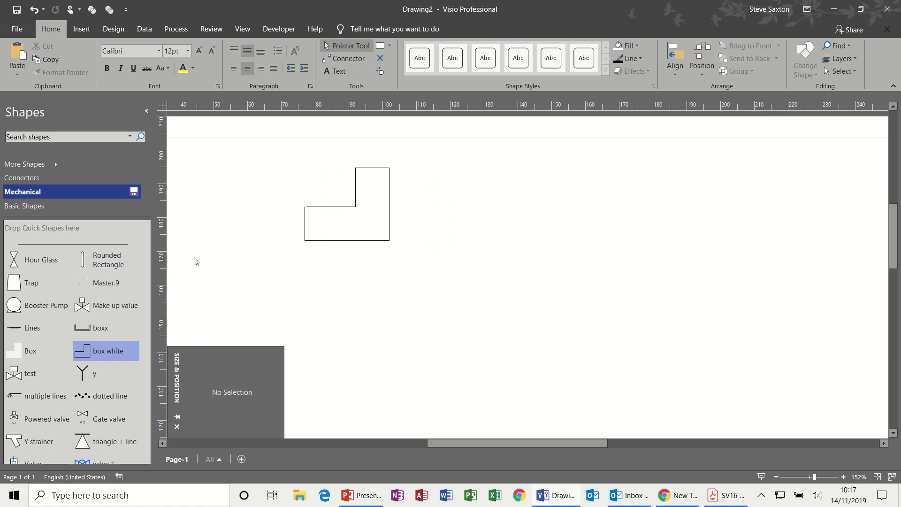
click(31, 205)
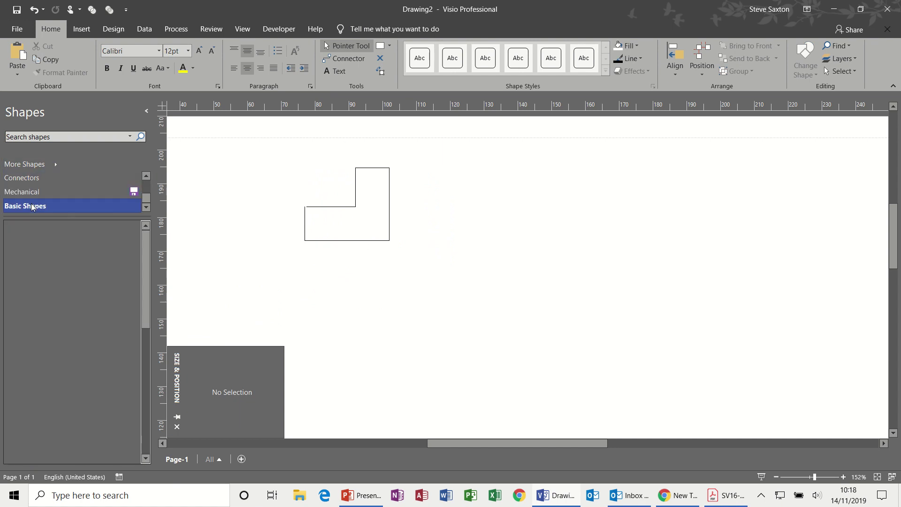
drag(27, 232, 504, 258)
mouse_move(507, 209)
mouse_down()
mouse_move(505, 268)
mouse_move(502, 201)
mouse_up()
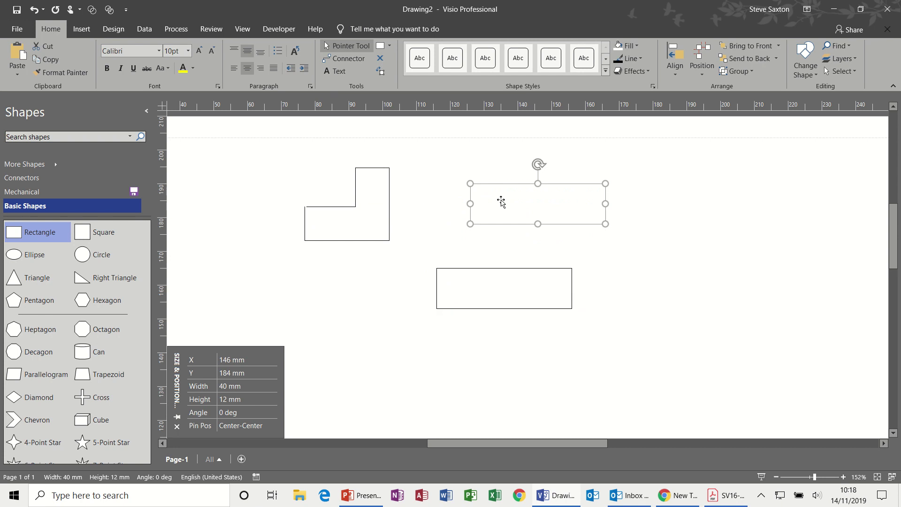
Turn a rectangle copy upright at -90°, shorten it to 25 mm, and select both rectangles.
drag(539, 163, 555, 218)
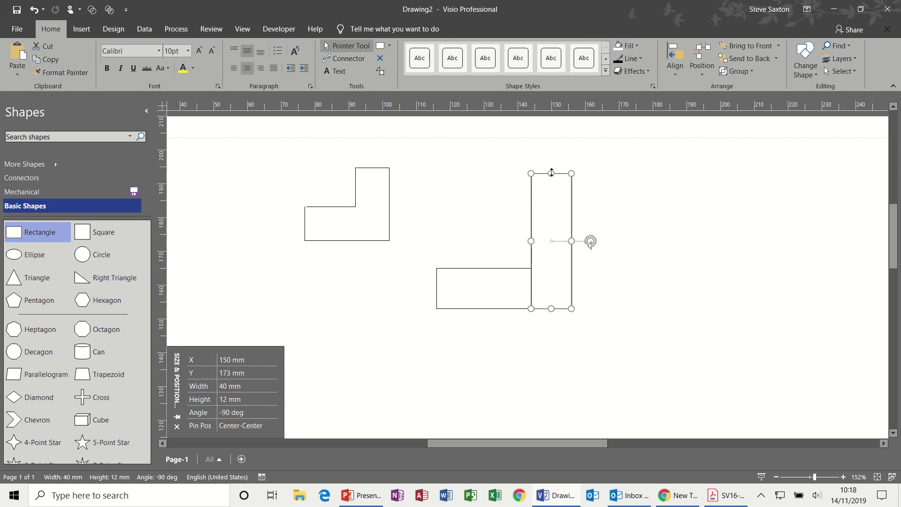
drag(552, 173, 554, 222)
click(636, 195)
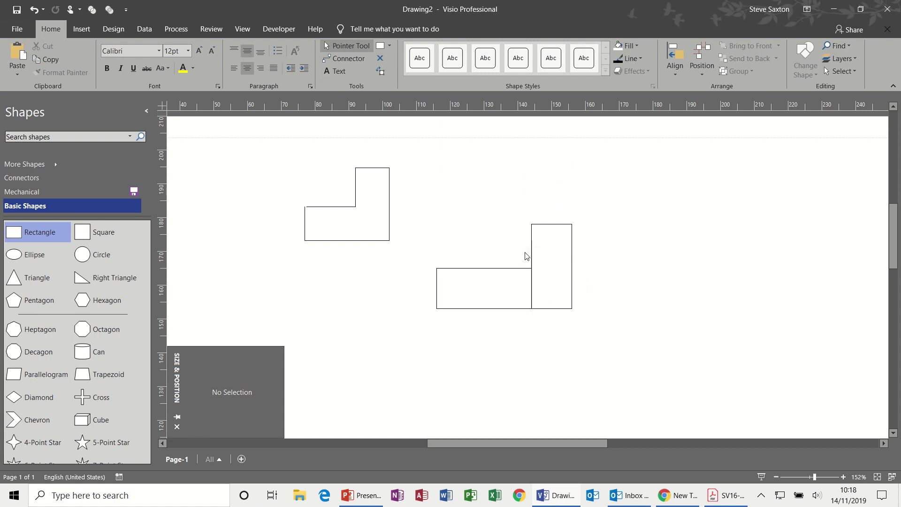
click(534, 287)
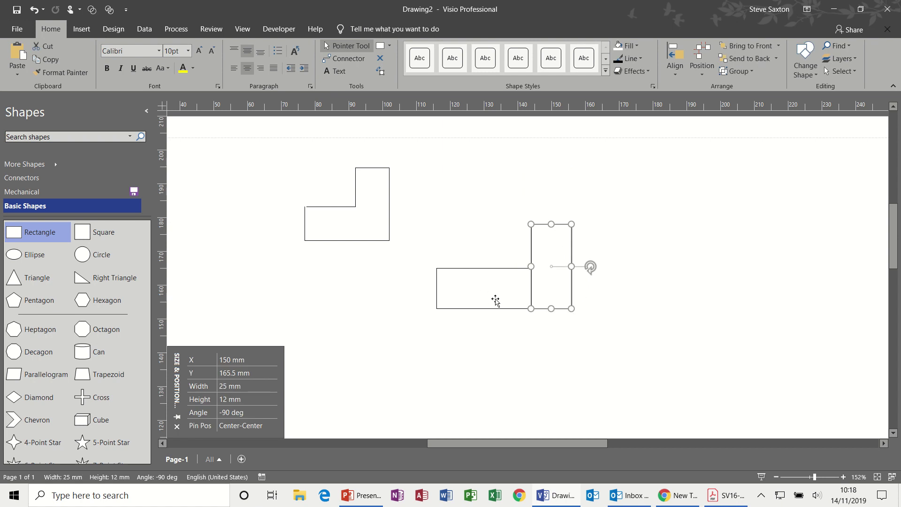
click(441, 249)
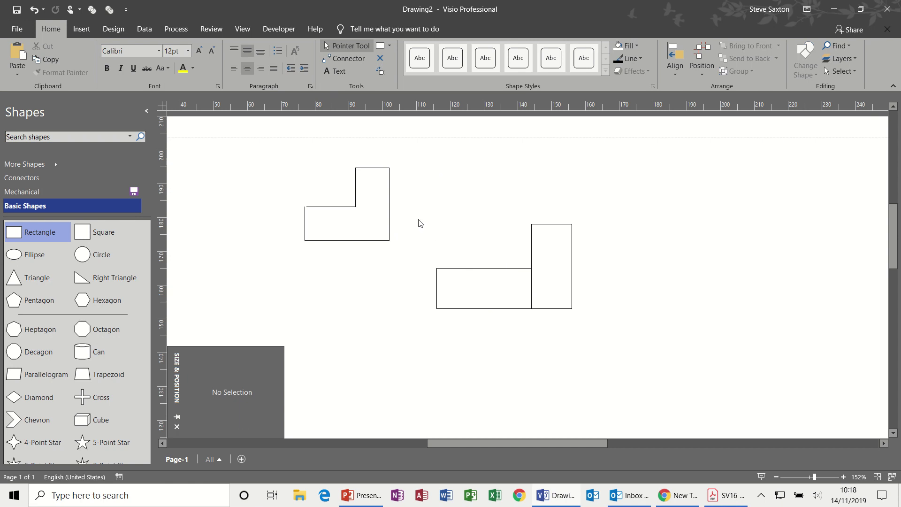
drag(418, 218, 586, 327)
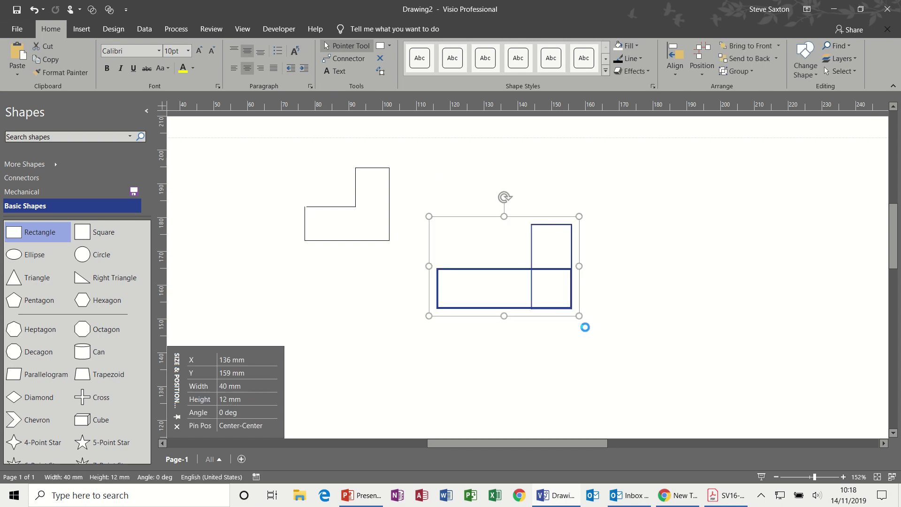
Delete both rectangles and draw a second, smaller L-box outline with the Line tool.
key(Delete)
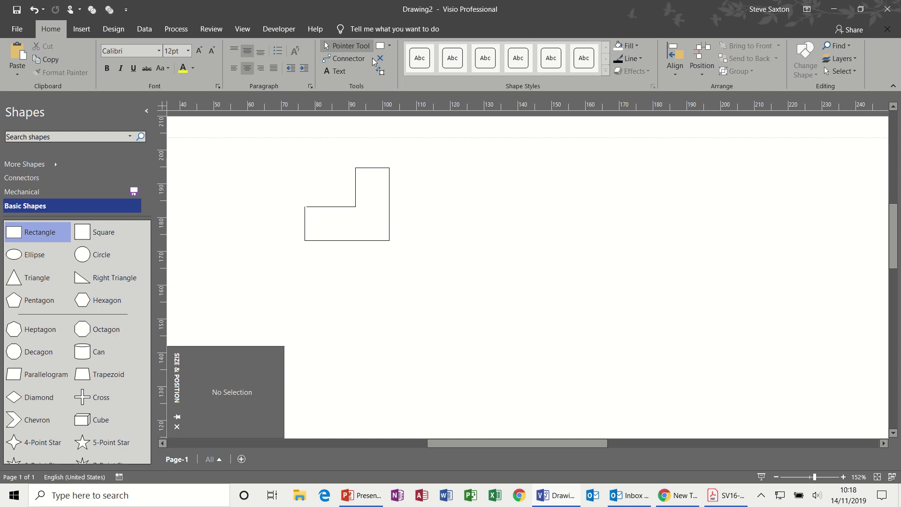
click(390, 45)
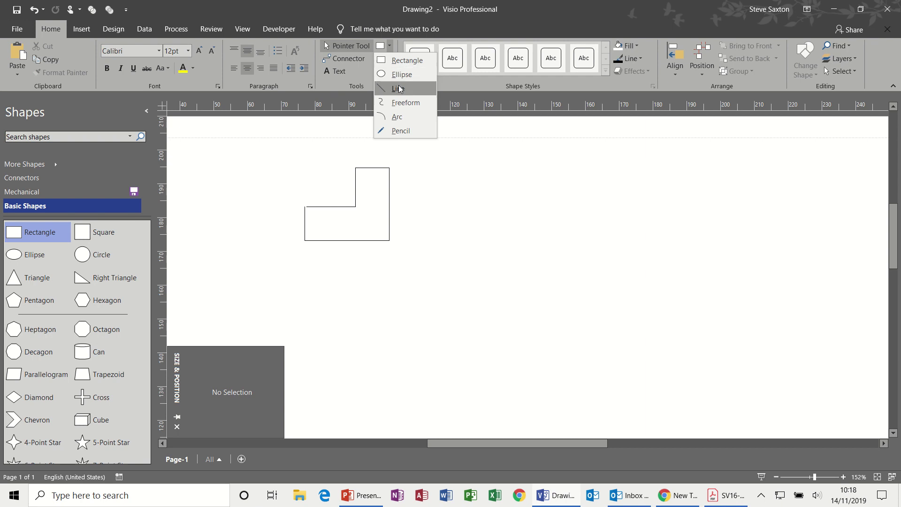
click(398, 88)
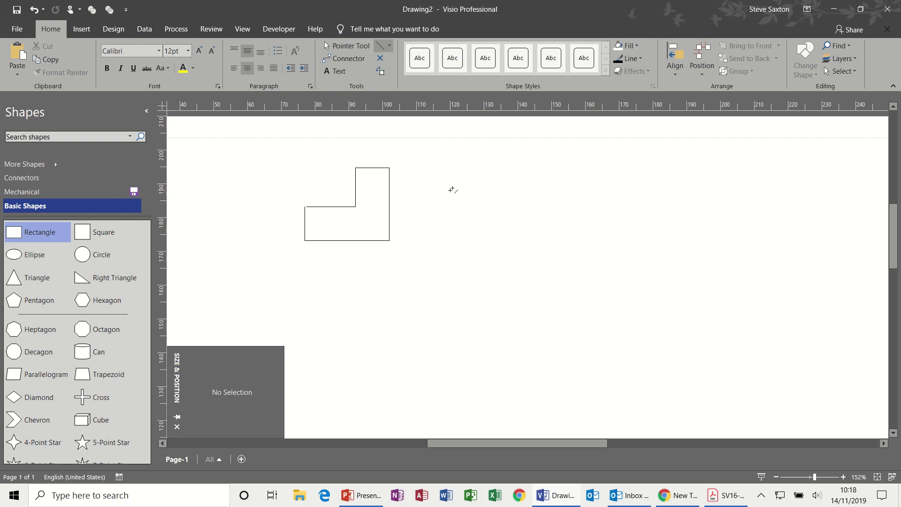
mouse_move(483, 175)
mouse_down()
mouse_move(487, 240)
mouse_move(425, 240)
mouse_move(423, 205)
mouse_move(455, 205)
mouse_move(458, 173)
mouse_move(485, 173)
mouse_up()
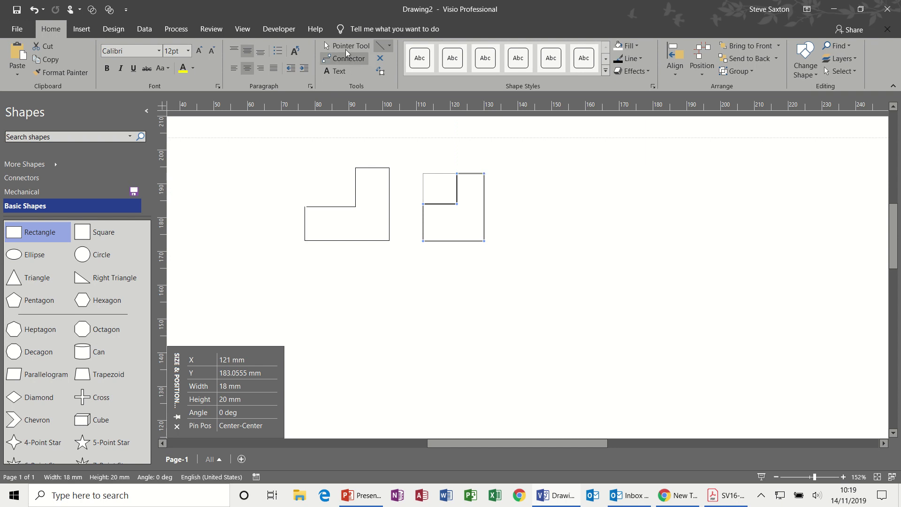
Move the new 18 × 20 mm L-box right to X 168 mm.
click(345, 46)
click(561, 208)
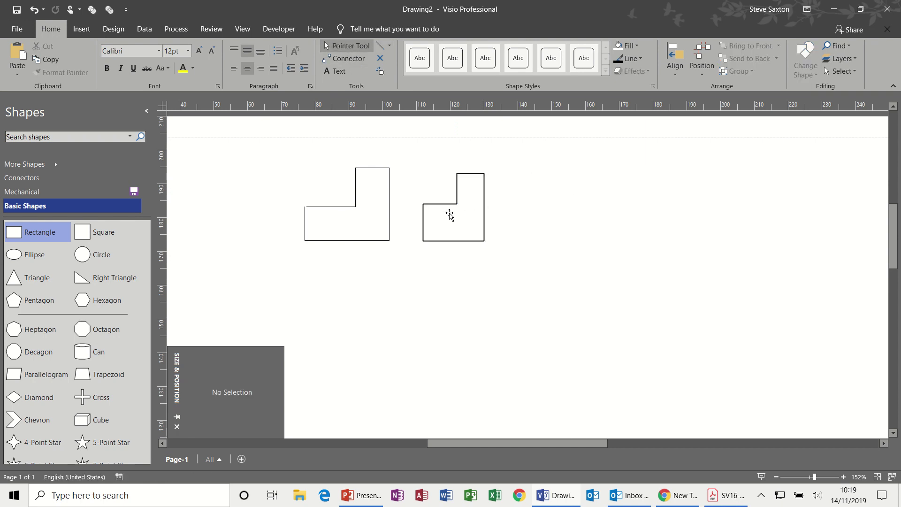
drag(451, 217, 608, 214)
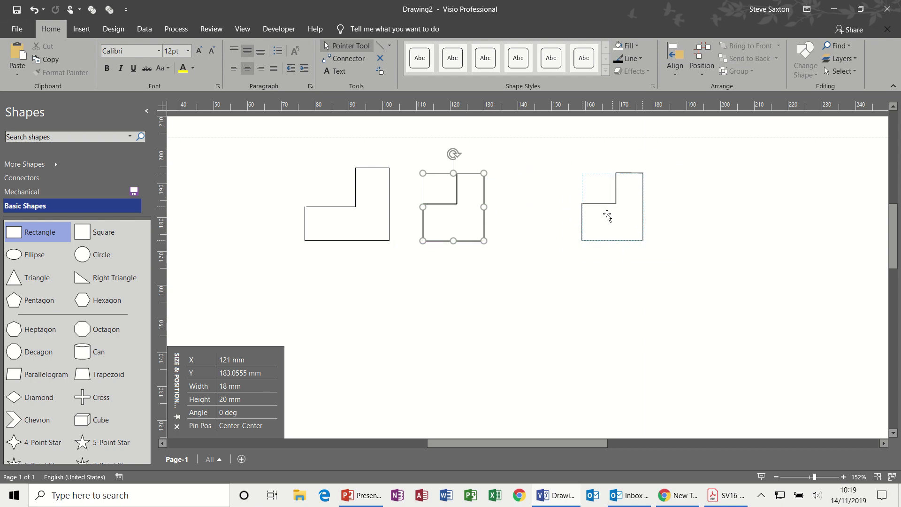
drag(608, 215, 607, 215)
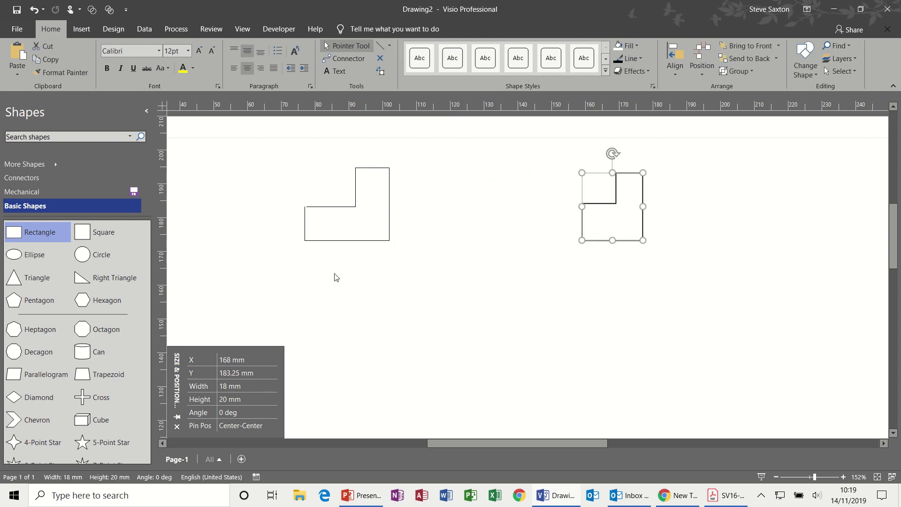
From the Mechanical stencil, place a Valve between the L-boxes and a 4 mm triangle + line beside it.
click(28, 193)
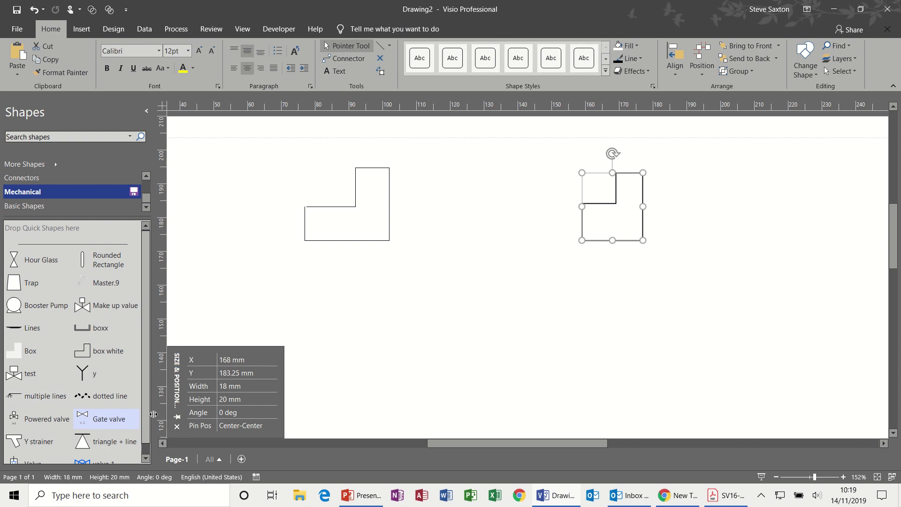
scroll(145, 374, down, 1)
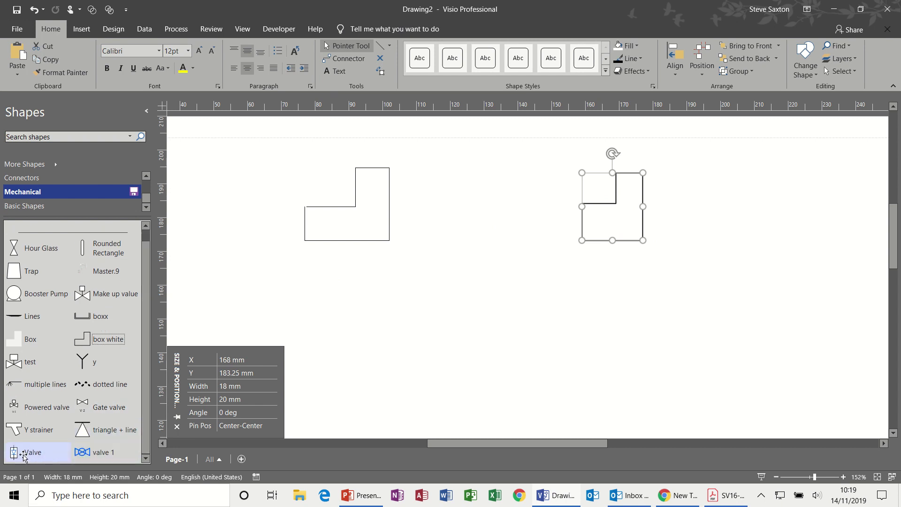
drag(21, 454, 470, 206)
click(502, 237)
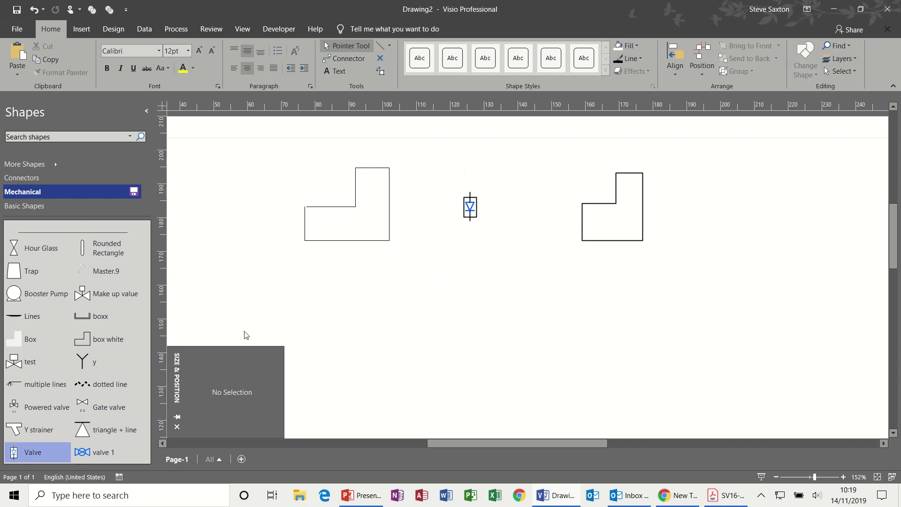
drag(95, 435, 532, 294)
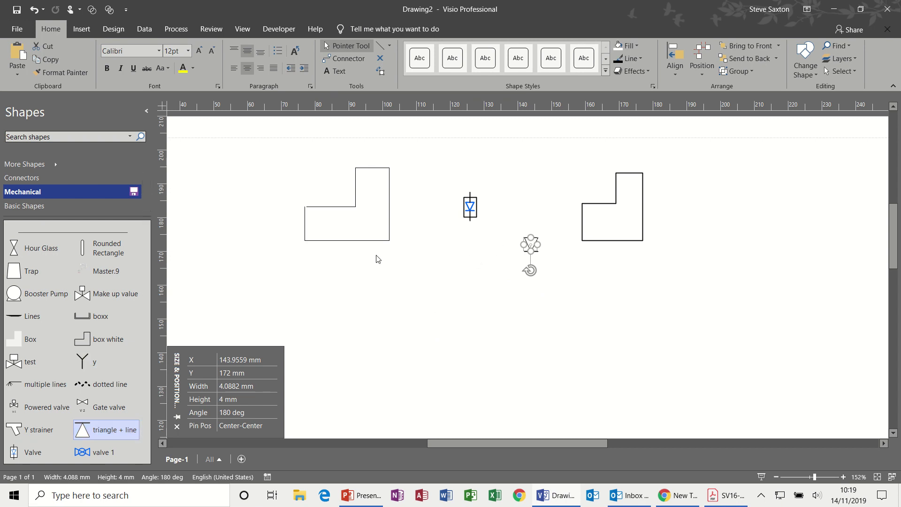
Add a Basic Shapes triangle below the valve and draw a horizontal line across its apex.
click(36, 203)
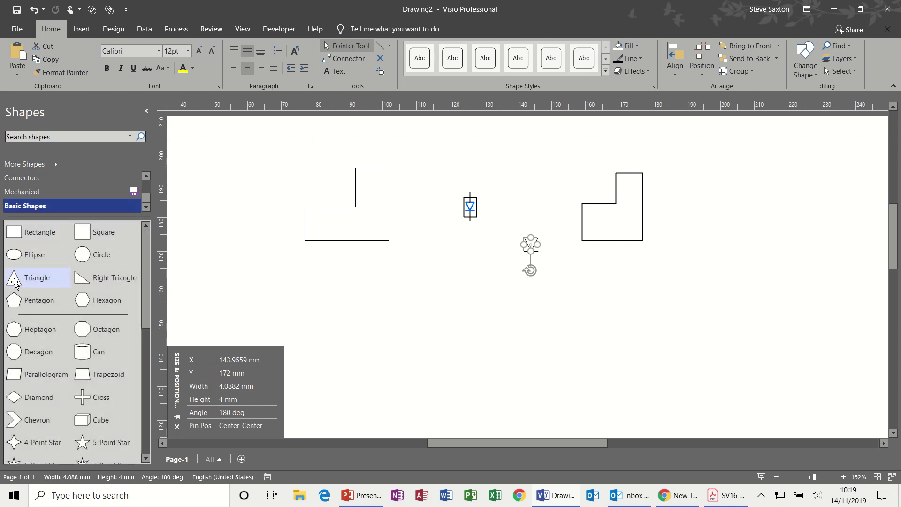
drag(14, 283, 448, 360)
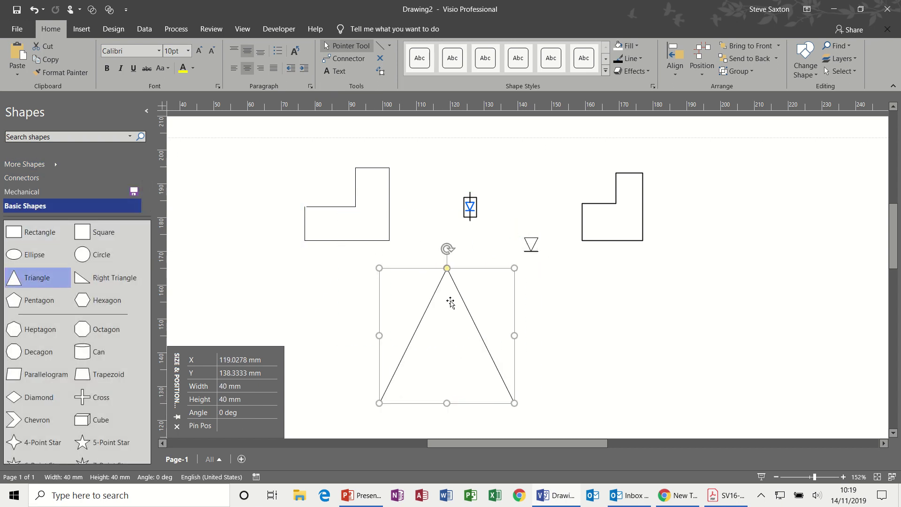
click(381, 48)
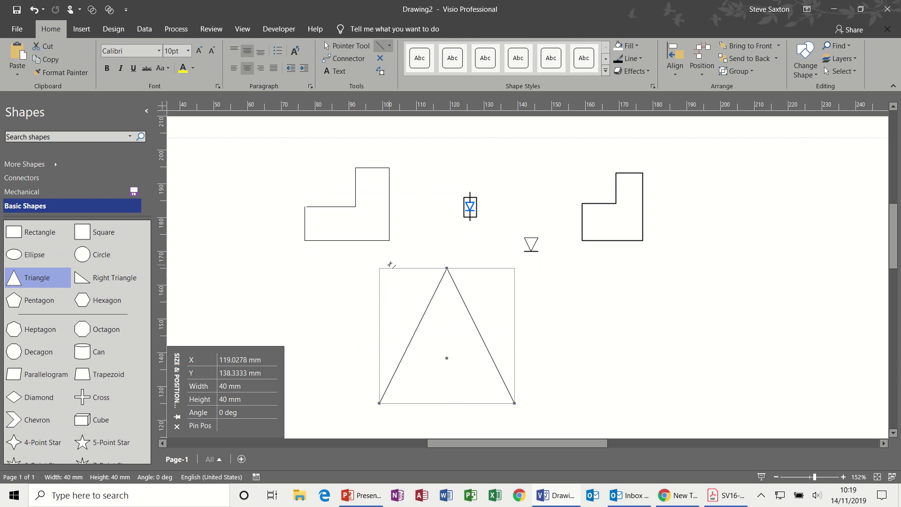
drag(390, 266, 493, 263)
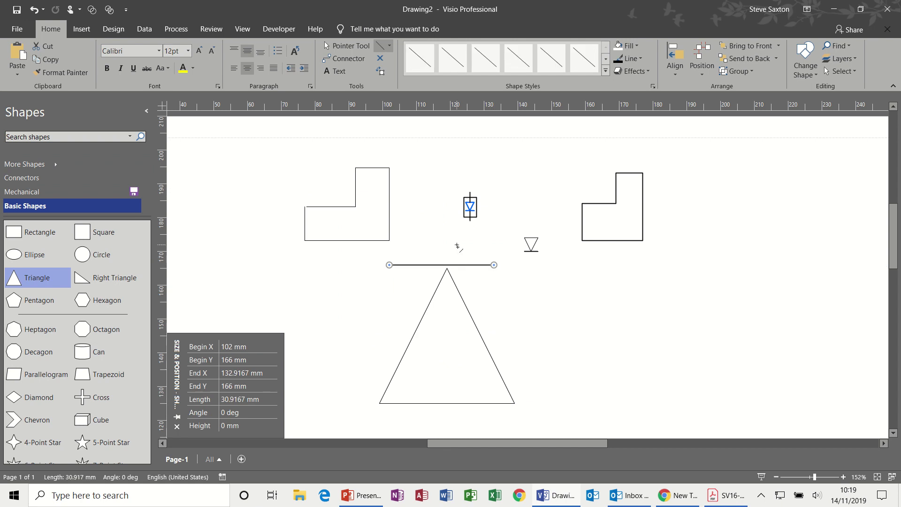
key(ctrl+z)
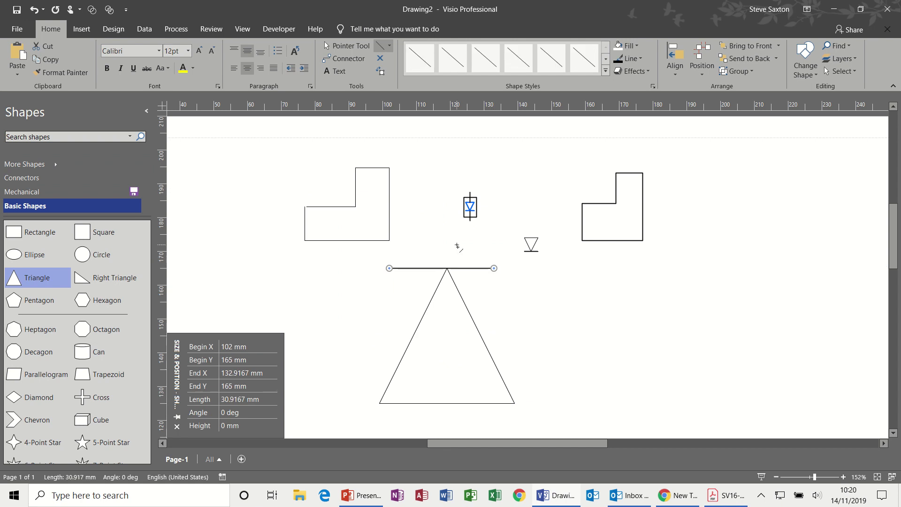
key(Right)
key(Left)
Show the page grid, shorten the line, and select the line and triangle together.
click(242, 29)
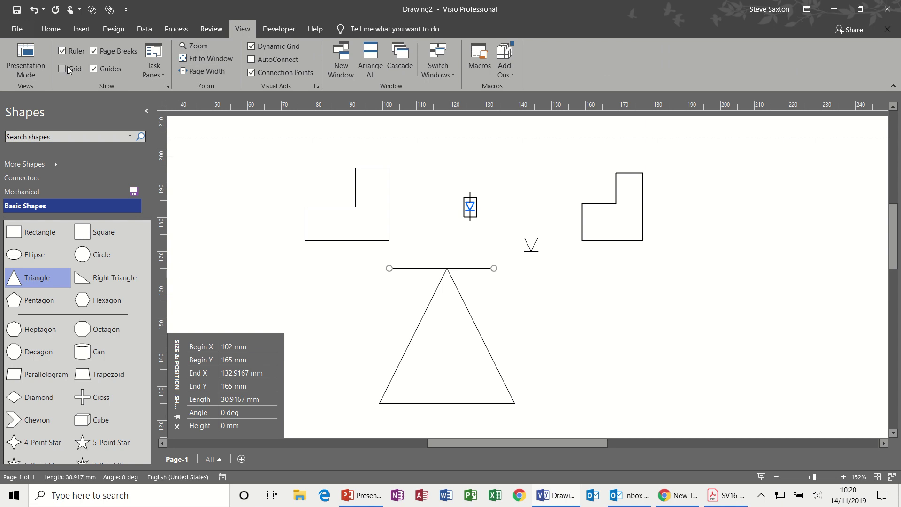
click(62, 68)
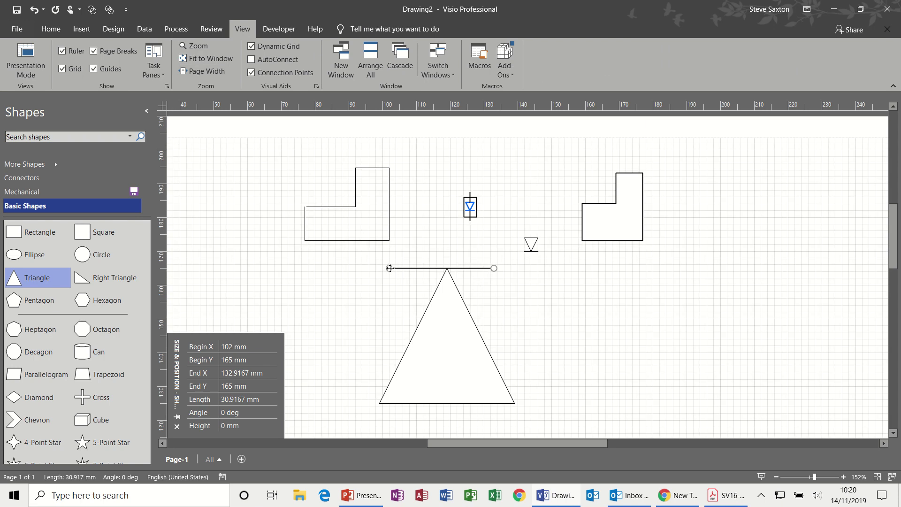
drag(390, 268, 397, 269)
click(533, 303)
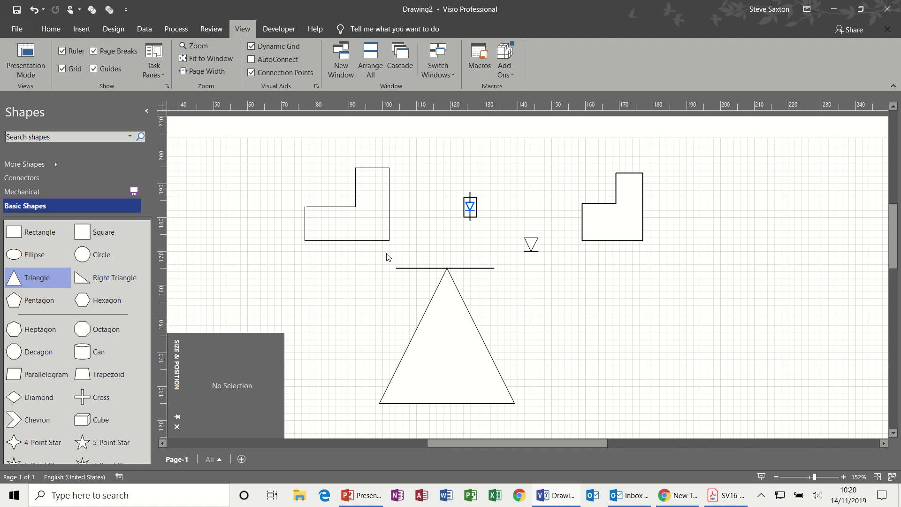
drag(386, 253, 530, 430)
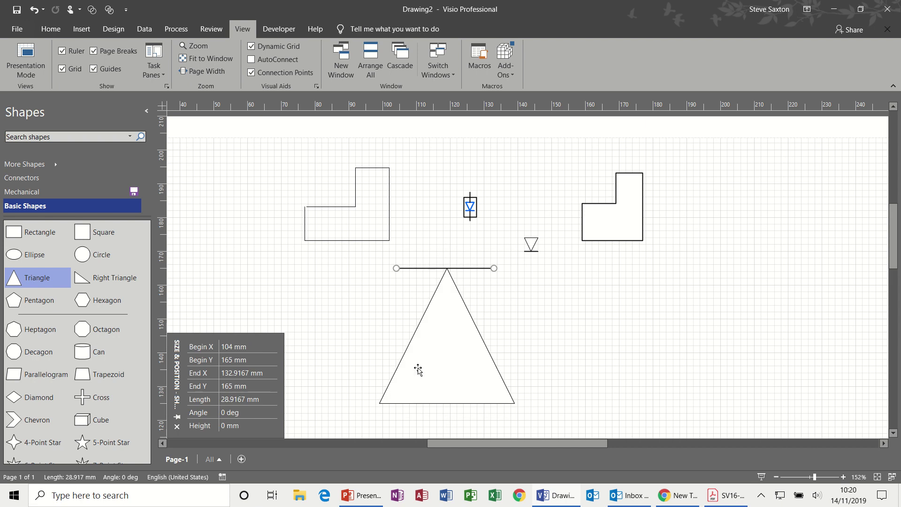
shift+click(424, 344)
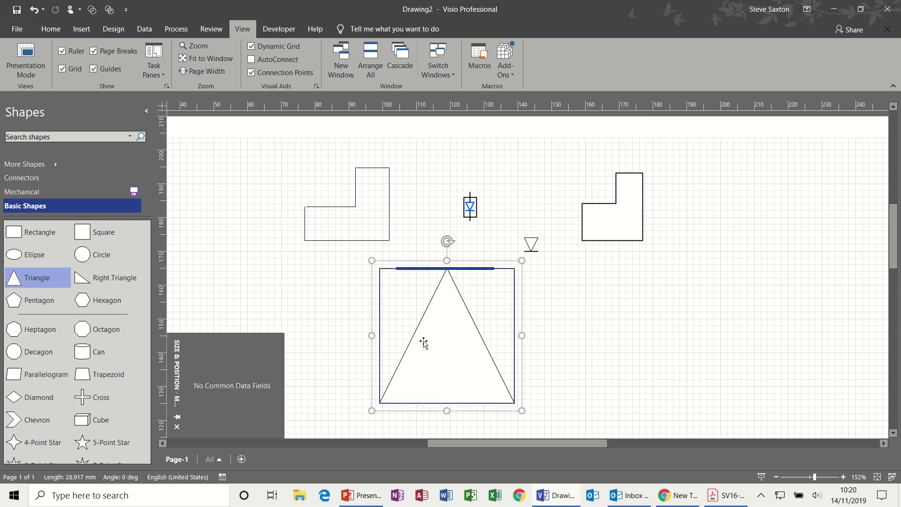
click(51, 29)
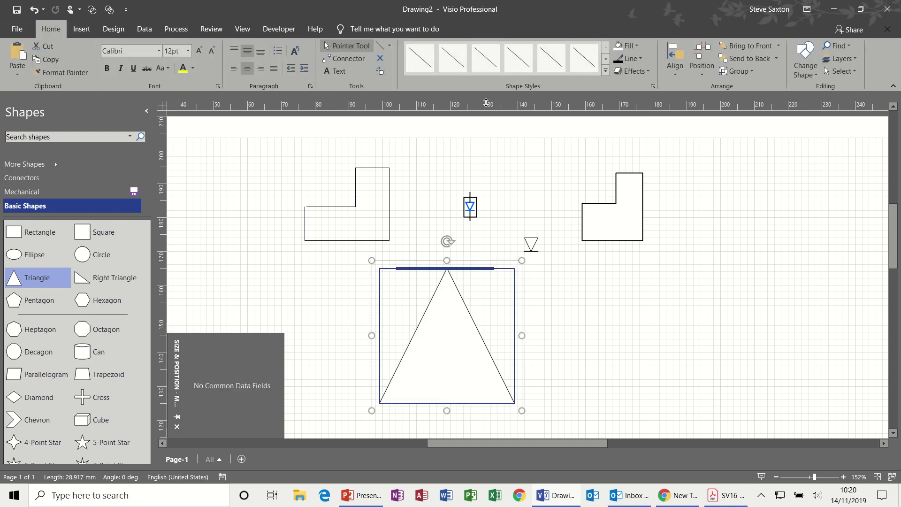
click(731, 72)
Group the line and triangle, shrink it to 18 mm, and add a tall narrow rectangle tank.
click(733, 86)
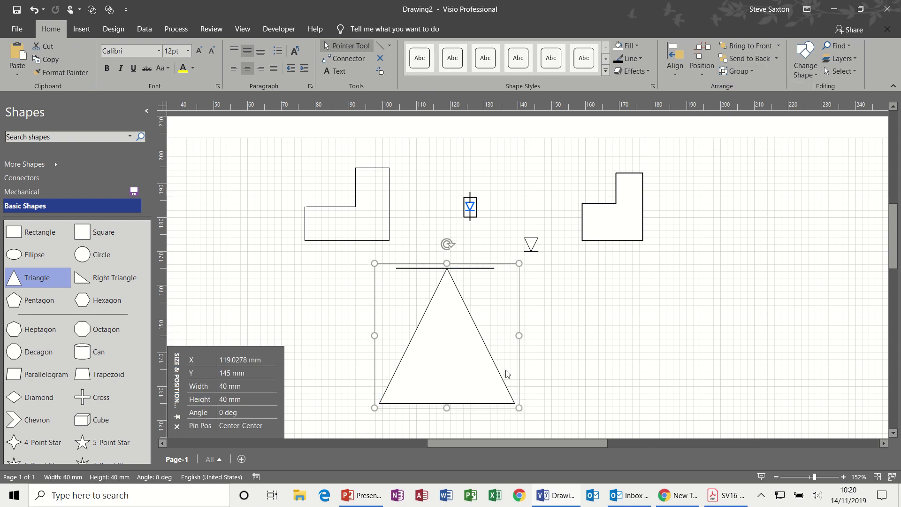
drag(522, 264, 445, 337)
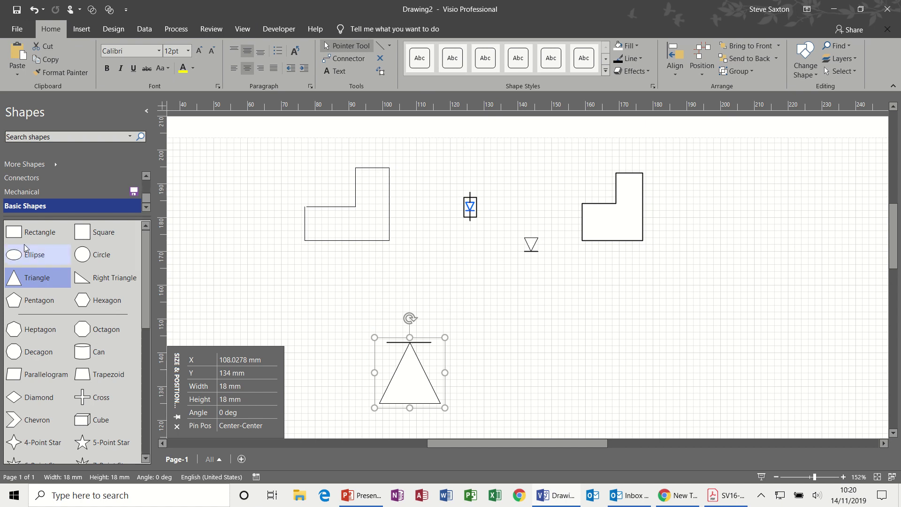
drag(15, 232, 599, 340)
drag(602, 287, 550, 369)
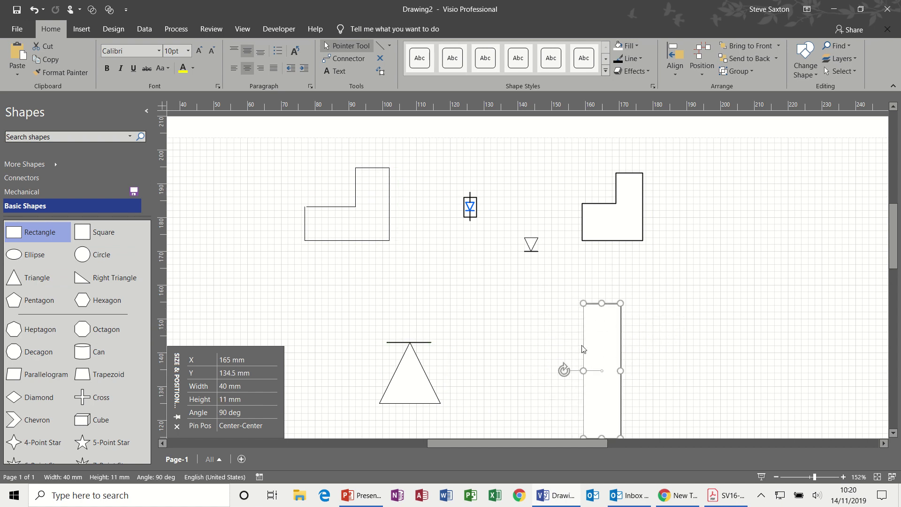
drag(596, 336, 587, 304)
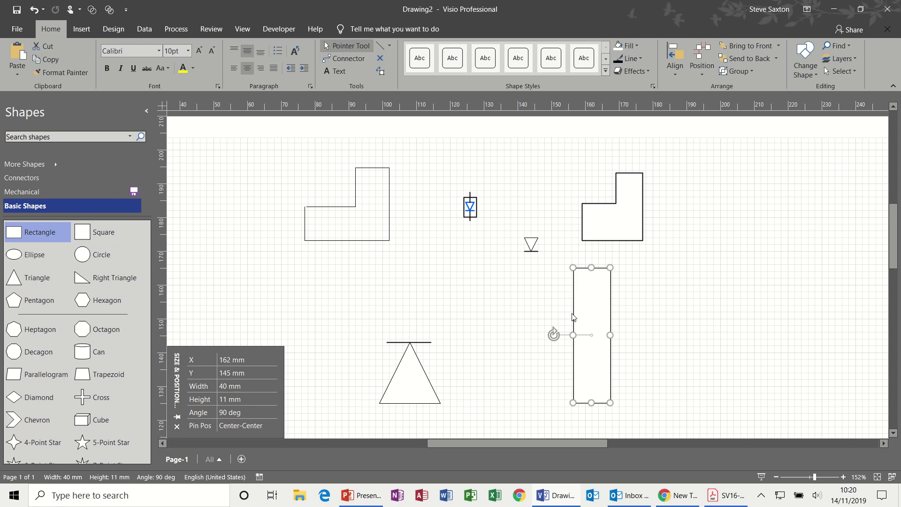
Shrink the triangle symbol to about 9 mm and move it inside the tall rectangle.
click(420, 378)
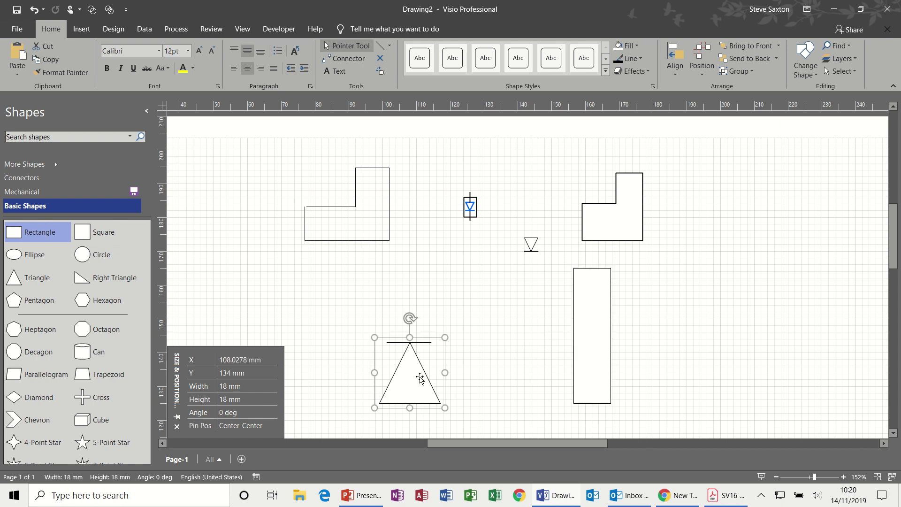
drag(444, 338, 394, 422)
drag(401, 381, 594, 321)
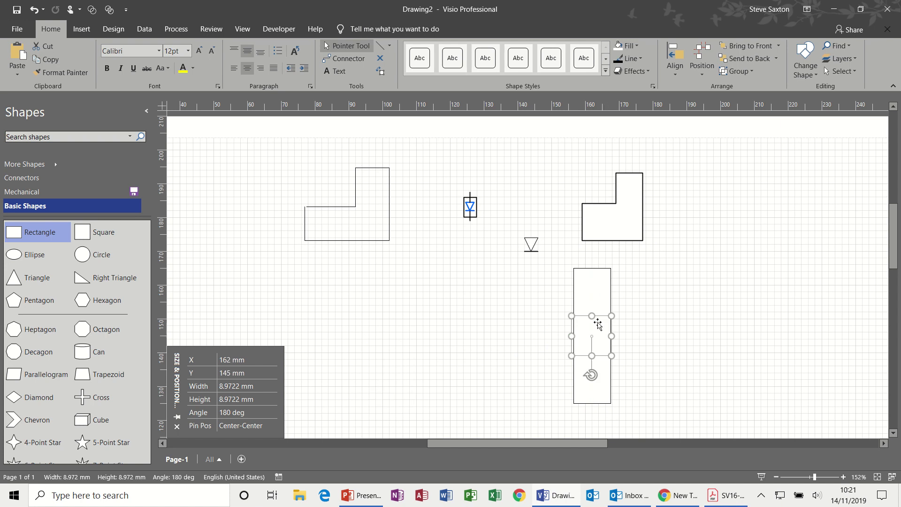
Make the symbol's lines blue and send the tall rectangle behind the triangle.
click(641, 57)
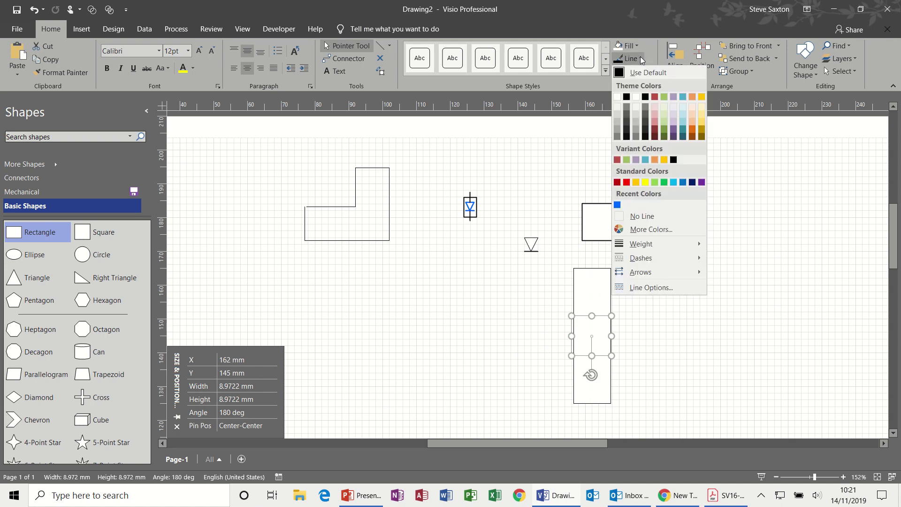
click(618, 205)
click(661, 309)
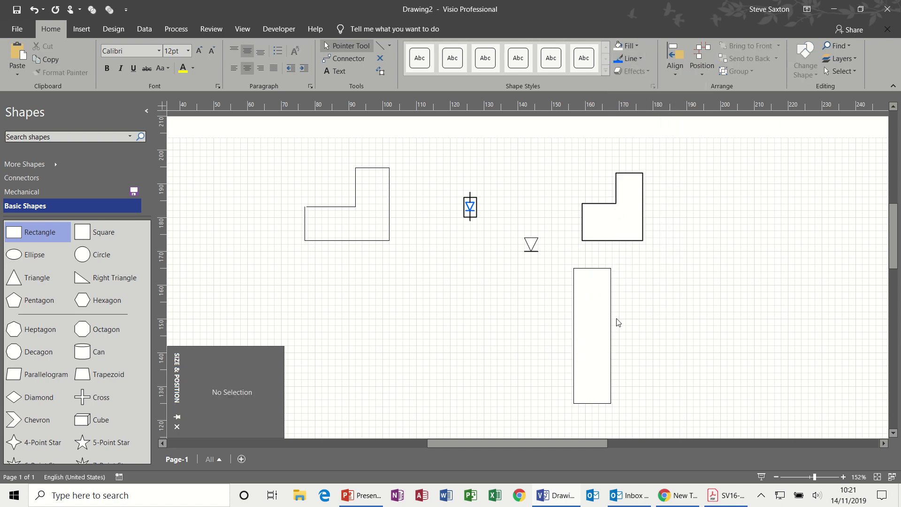
click(600, 329)
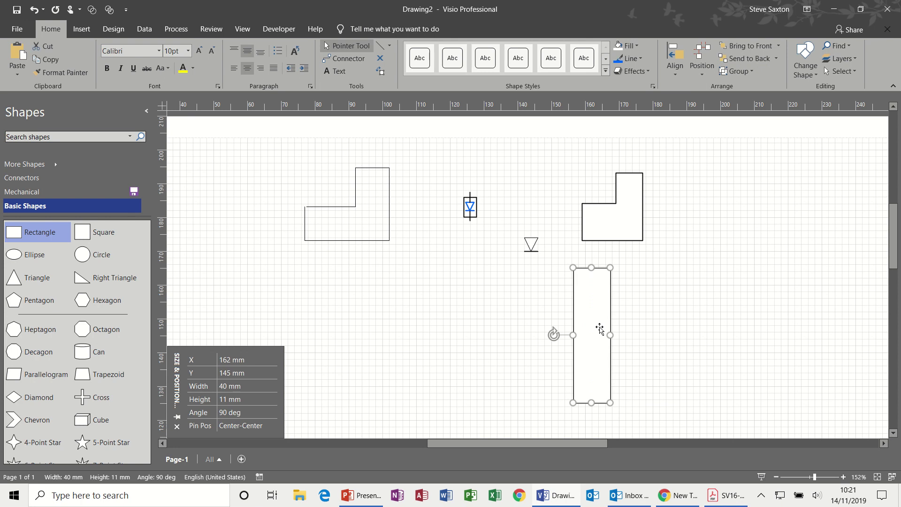
click(746, 58)
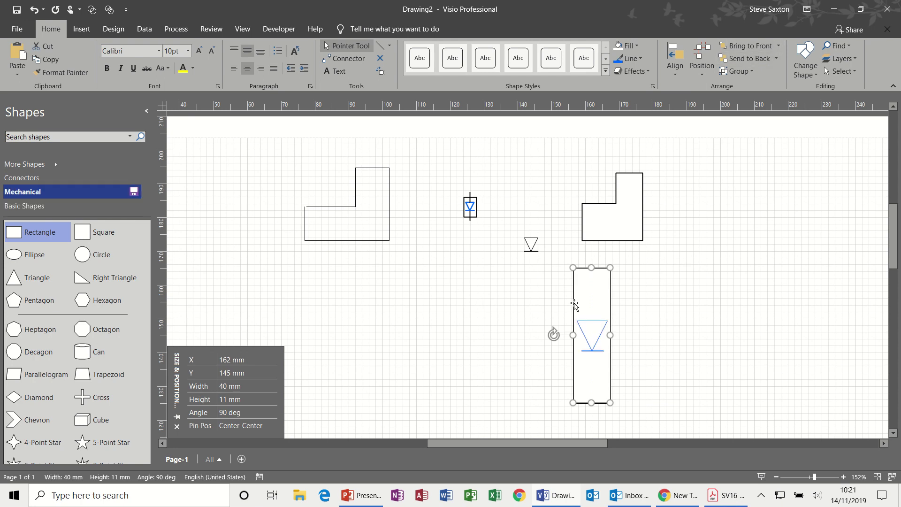
Set the blue triangle's outline weight to 1 pt.
click(588, 323)
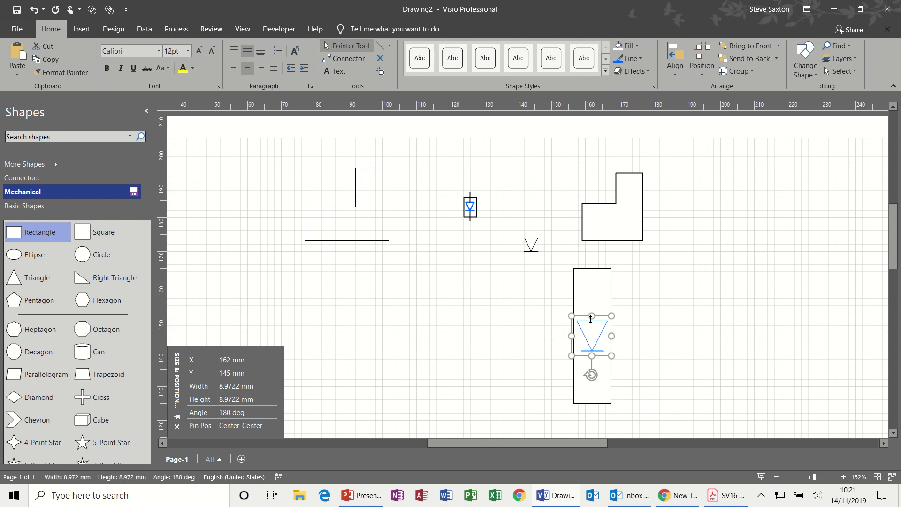
click(107, 69)
click(641, 58)
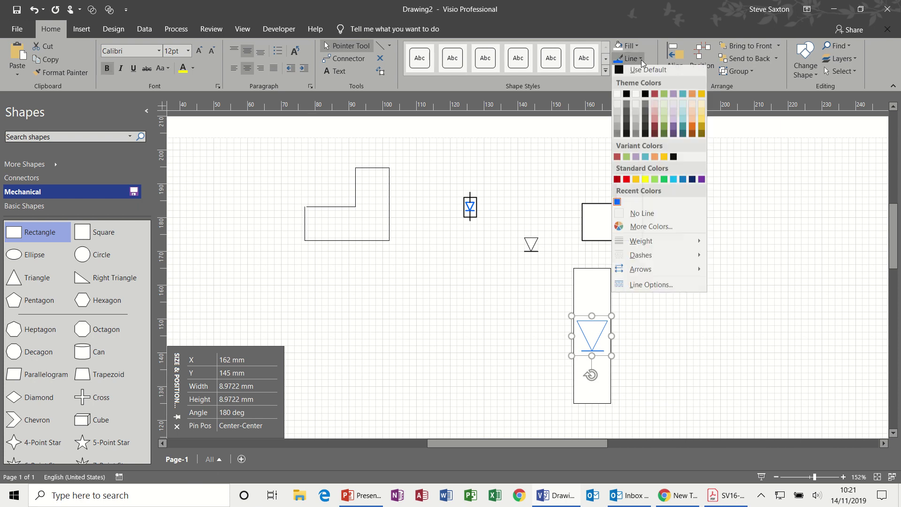
mouse_move(668, 250)
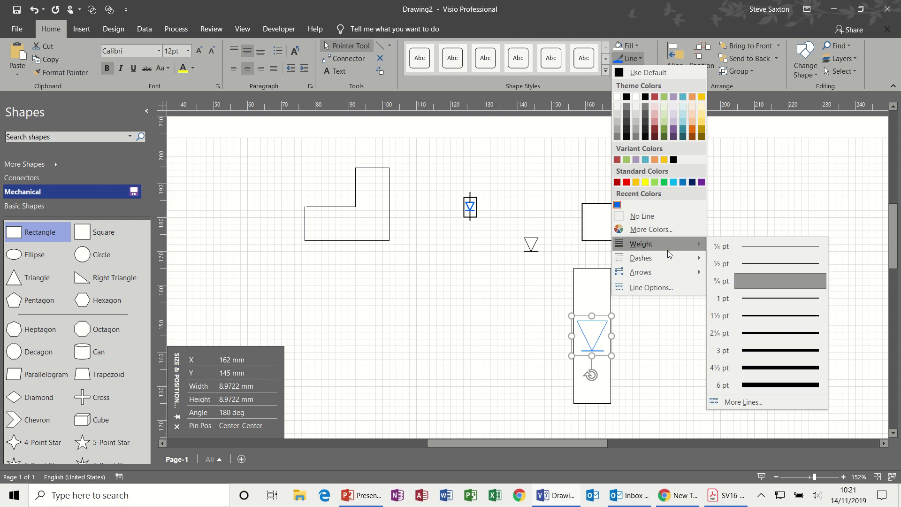
click(739, 298)
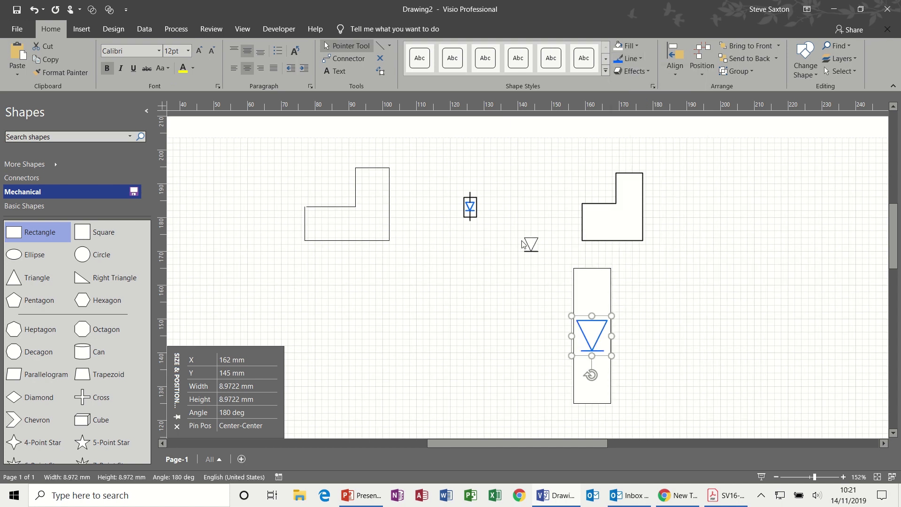
click(539, 293)
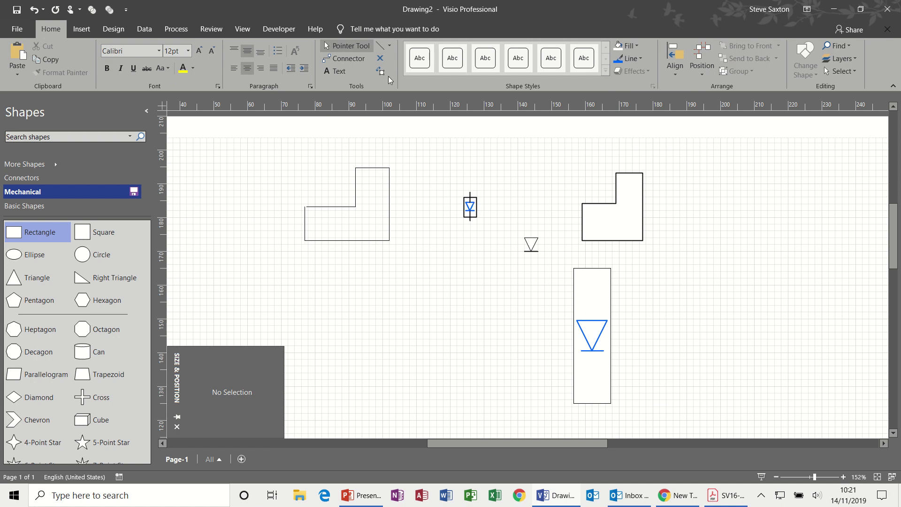
Try a connector up from the rectangle's top, then deselect it.
click(349, 58)
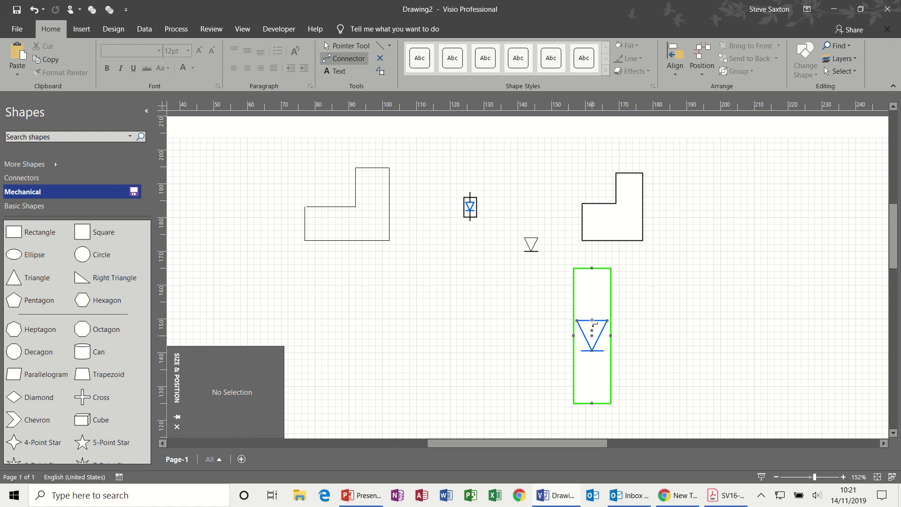
drag(592, 248, 592, 248)
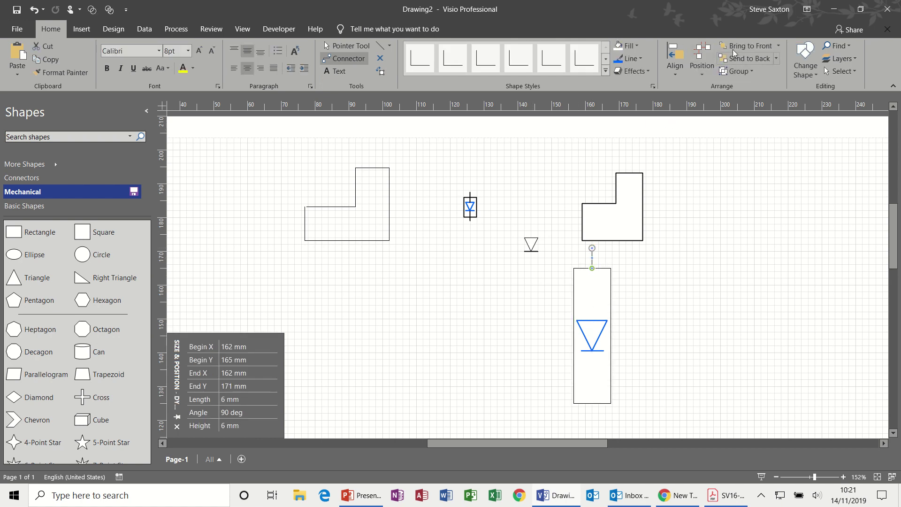
click(735, 46)
click(633, 257)
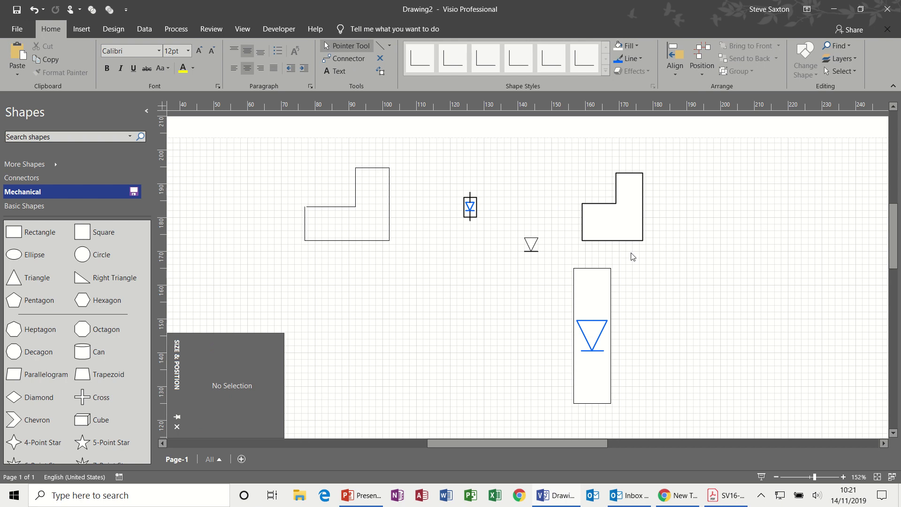
Draw vertical lines up from the triangle's top and down from its bottom point, then select everything.
click(382, 47)
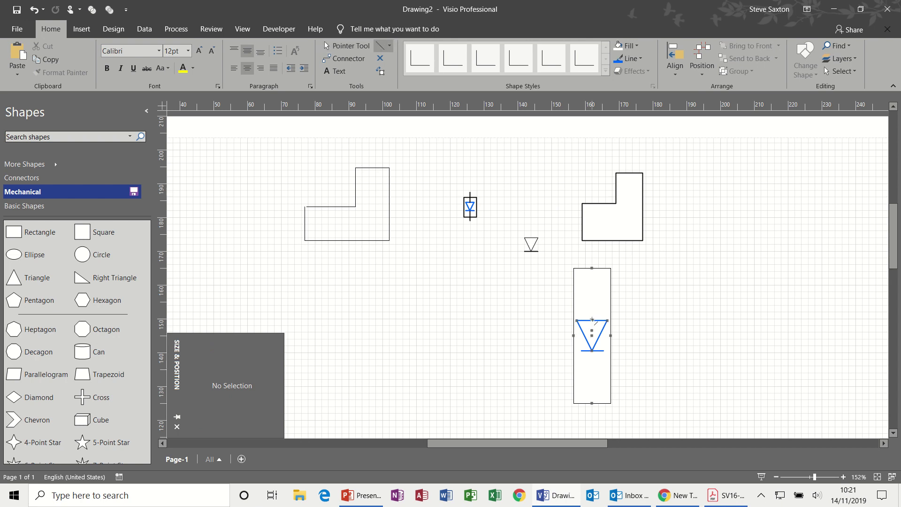
drag(592, 321, 592, 252)
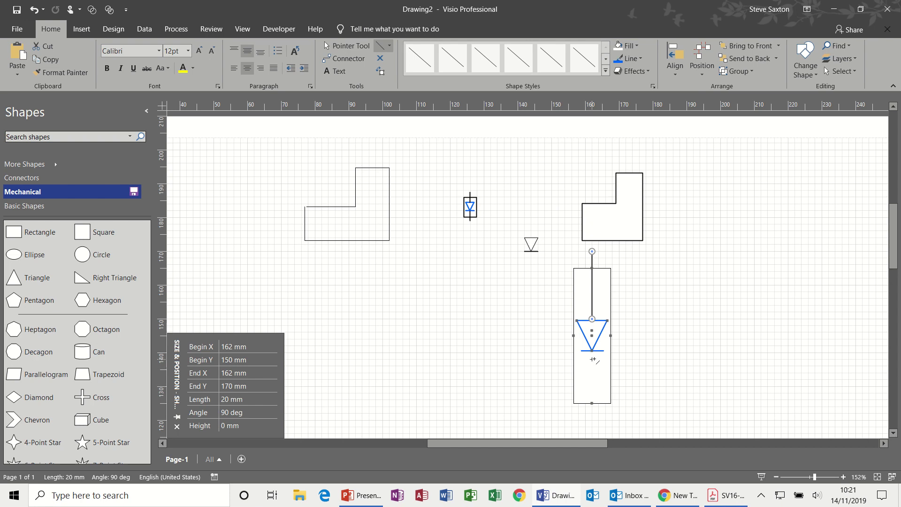
drag(592, 351, 593, 421)
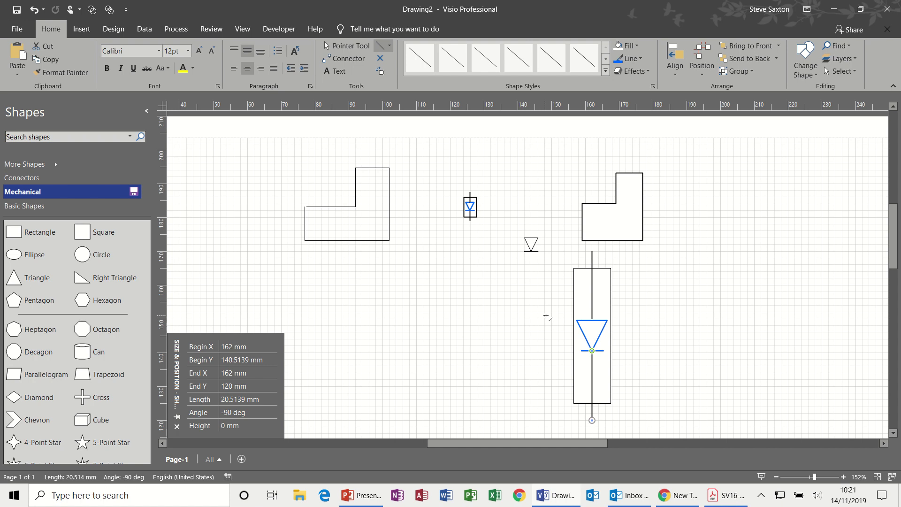
click(345, 46)
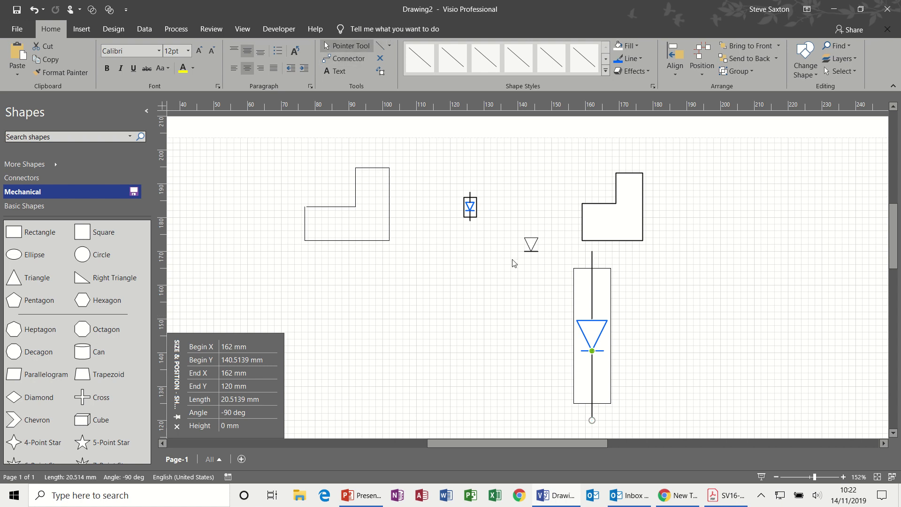
drag(556, 249, 620, 427)
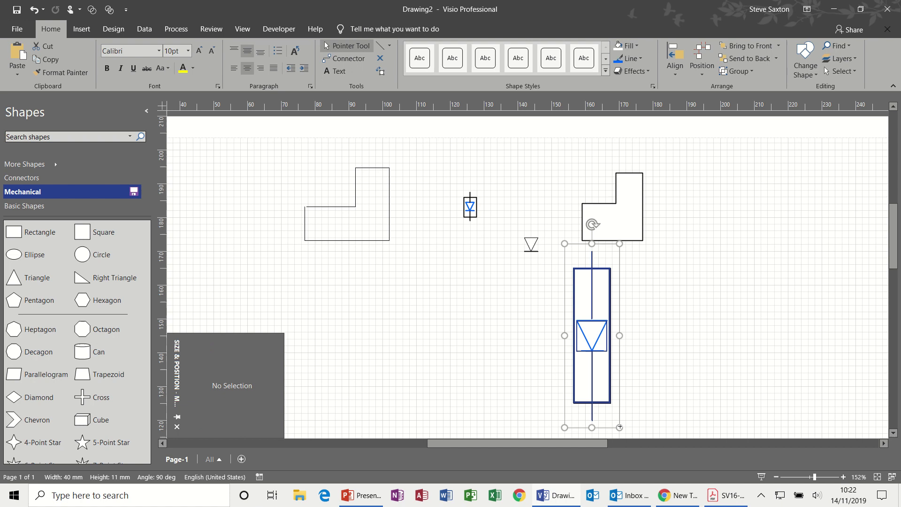
Group the tank parts, shrink the group to 3.8 × 17.27 mm, and place it at X 89.5 mm.
click(729, 71)
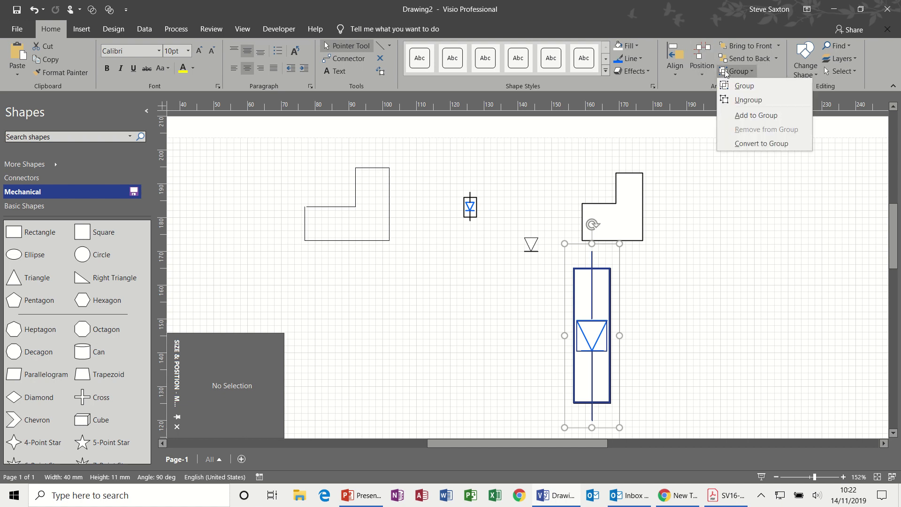
click(751, 86)
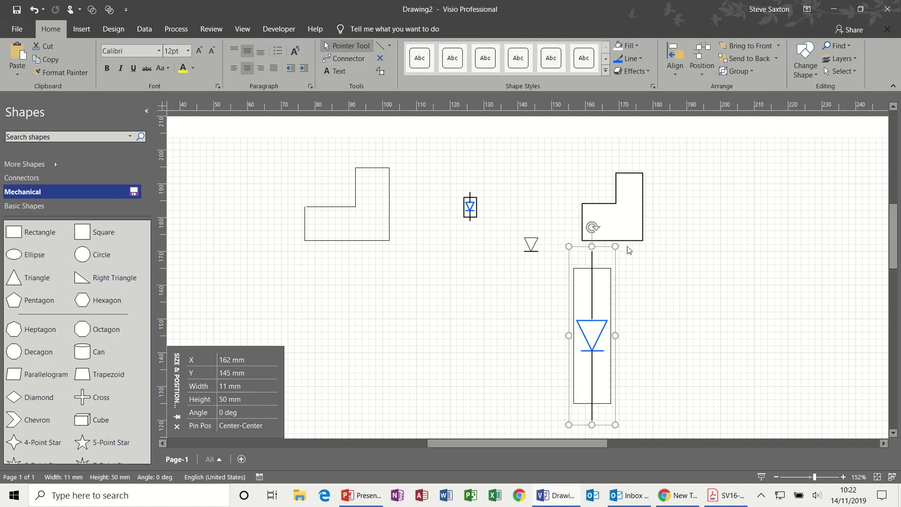
drag(616, 247, 407, 255)
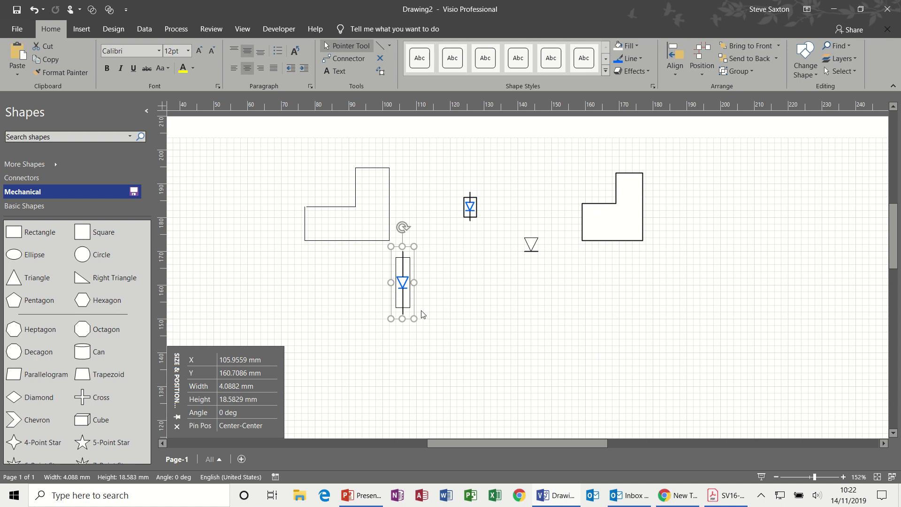
mouse_move(414, 282)
mouse_down()
mouse_move(396, 277)
mouse_move(413, 285)
mouse_up()
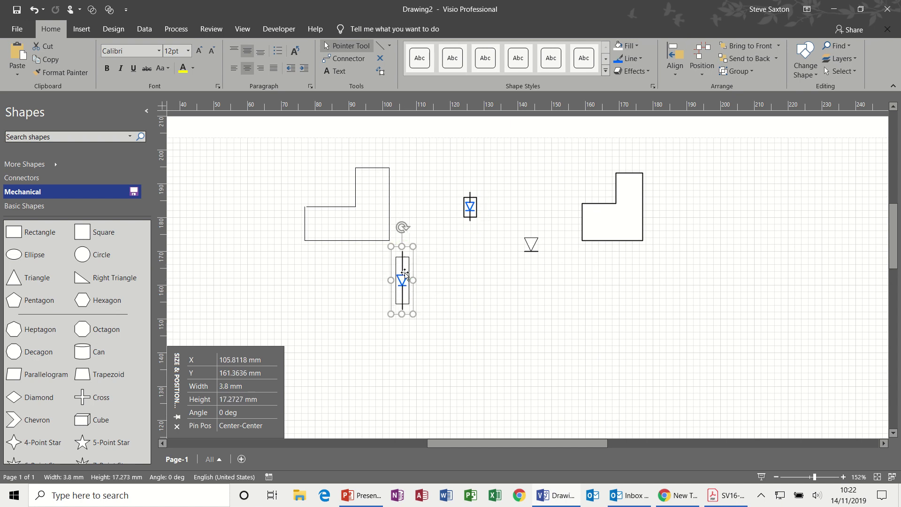
drag(400, 264, 345, 279)
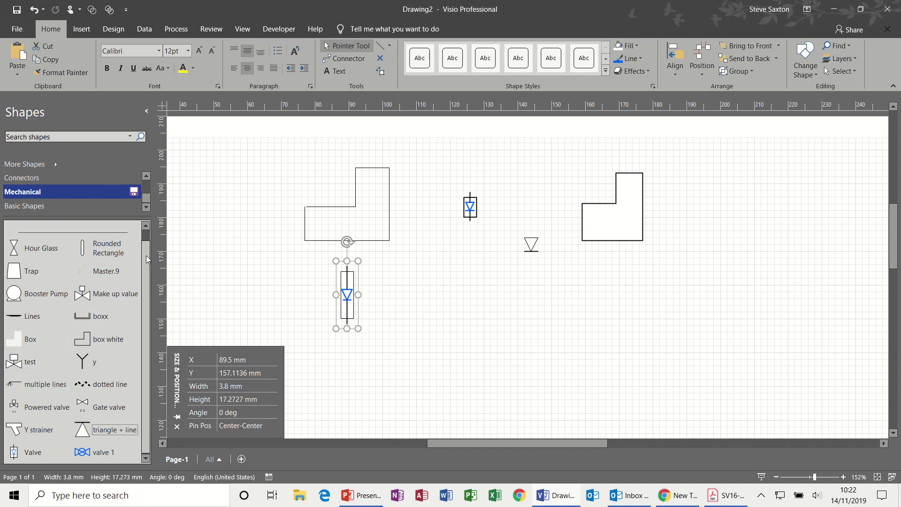
Add a Rounded Rectangle from the stencil to the page.
scroll(145, 256, up, 1)
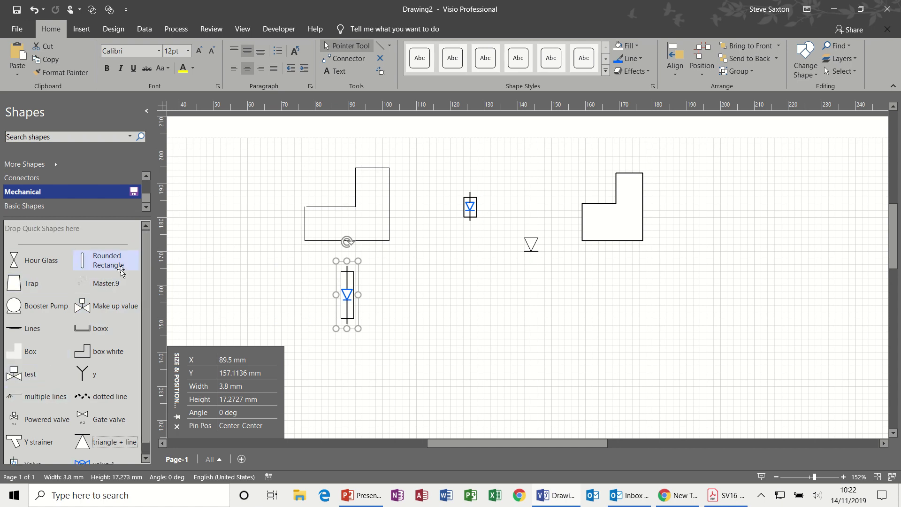
click(102, 264)
drag(102, 263, 444, 296)
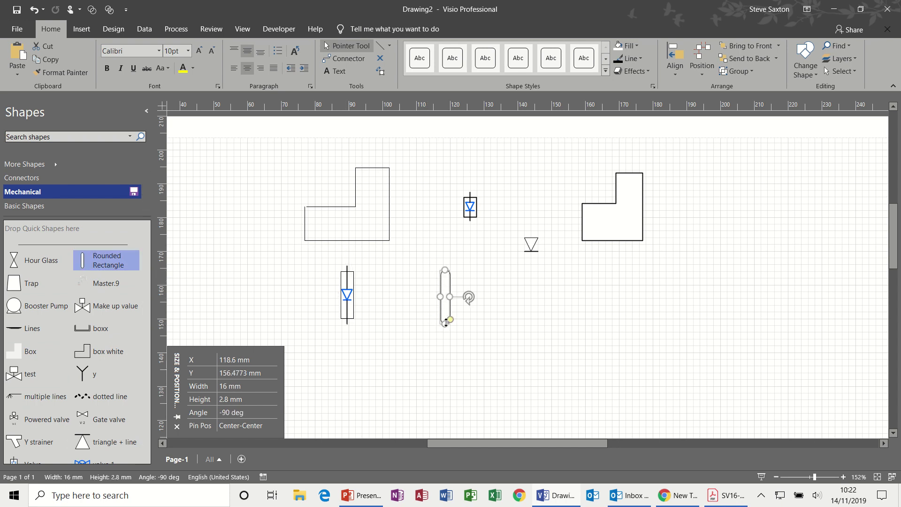
click(499, 318)
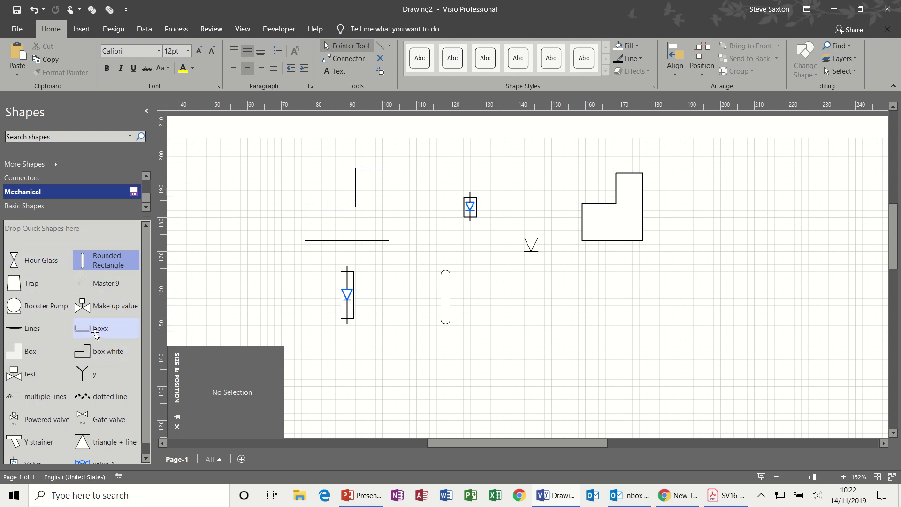
Place the boxx tank shape and drop the Lines shape inside it.
drag(97, 329, 576, 308)
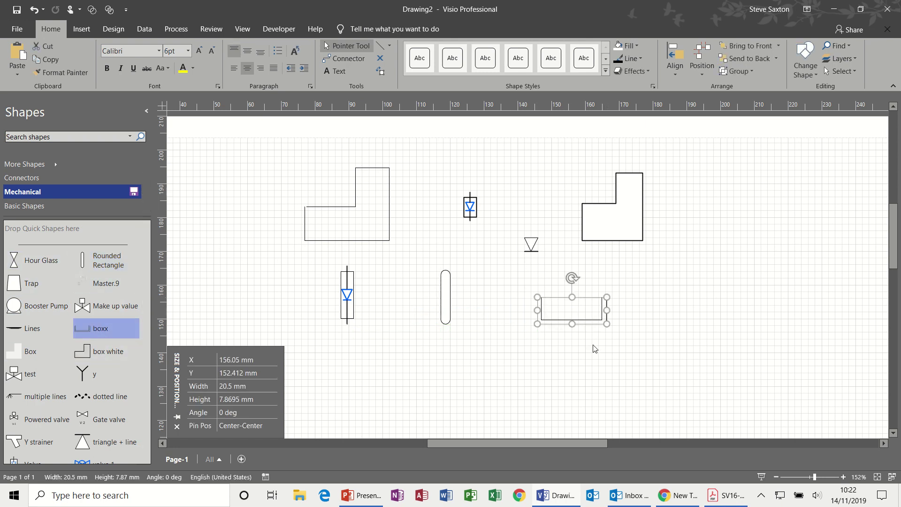
click(680, 275)
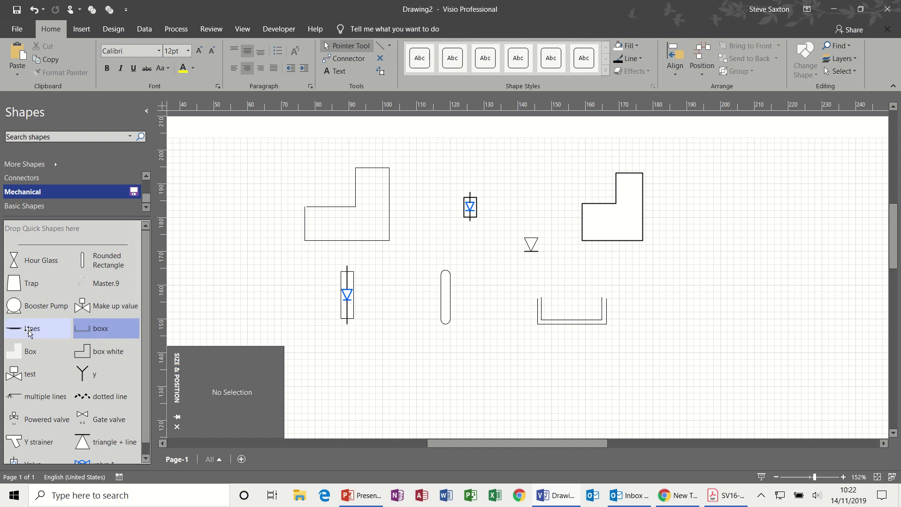
drag(29, 333, 573, 310)
click(662, 303)
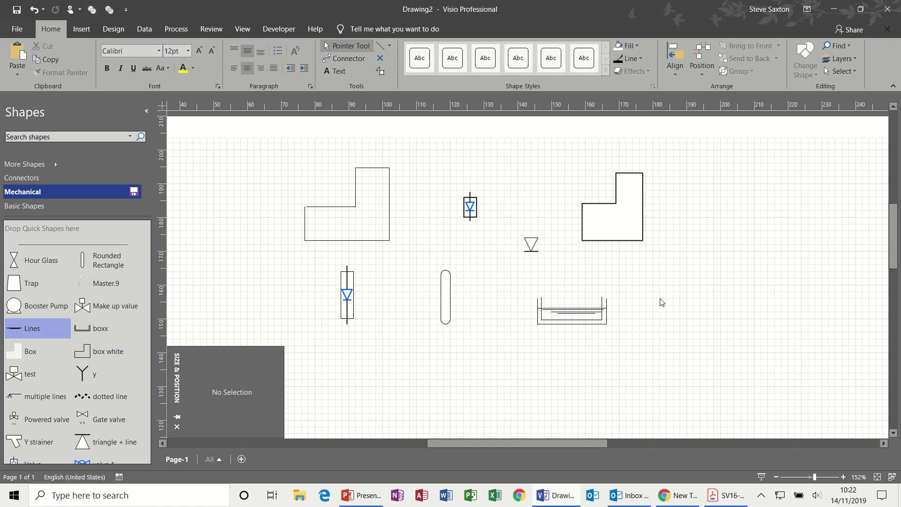
Trim the water-level line inside boxx from both ends to 13.8 mm wide.
click(600, 310)
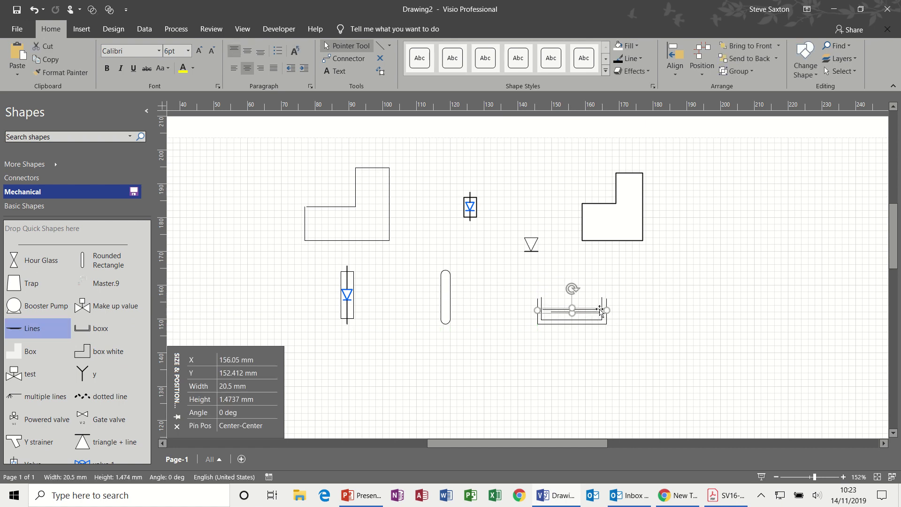
drag(607, 310, 599, 309)
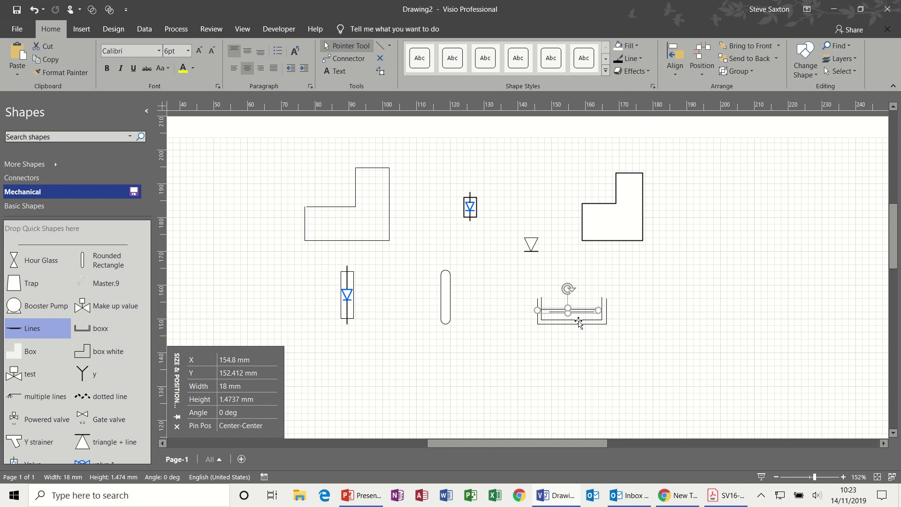
click(587, 339)
click(547, 311)
drag(540, 310, 552, 311)
click(639, 335)
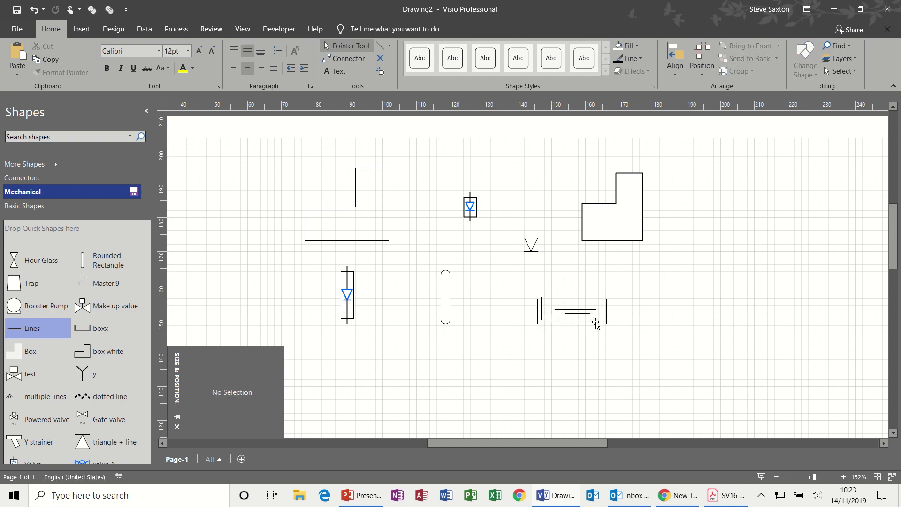
click(575, 312)
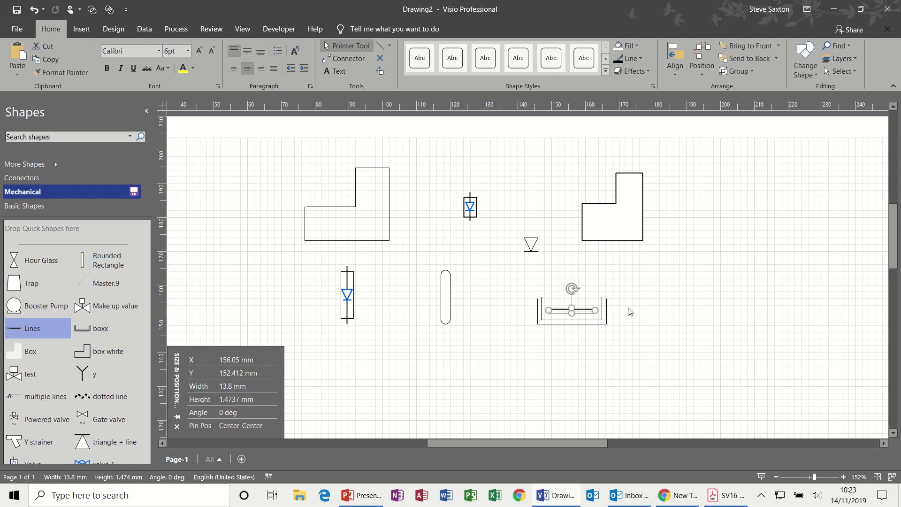
click(675, 311)
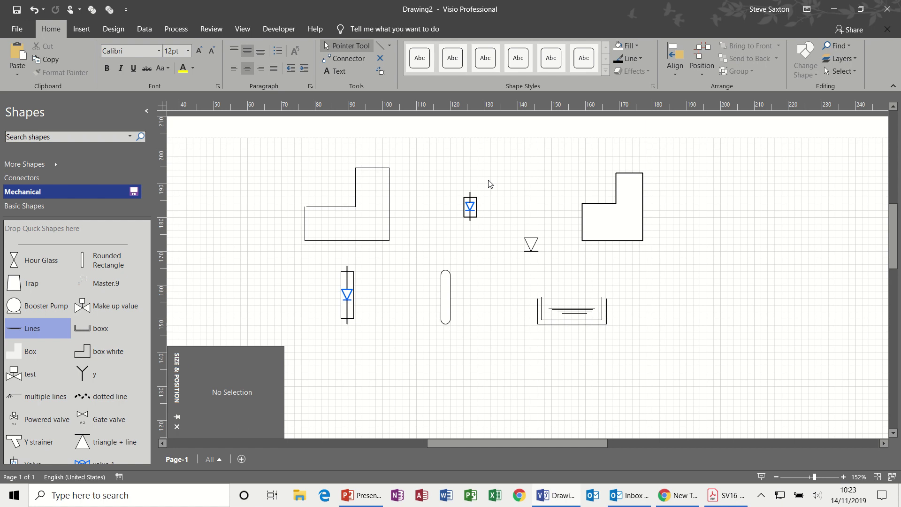
Draw the inner base and left wall of a new tank below the first one.
click(381, 46)
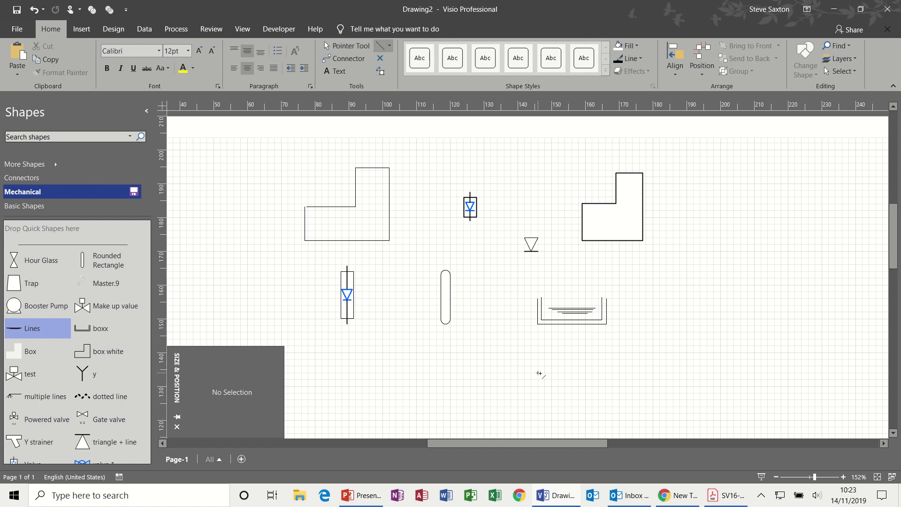
mouse_move(539, 373)
mouse_down()
mouse_move(598, 372)
mouse_move(599, 353)
mouse_up()
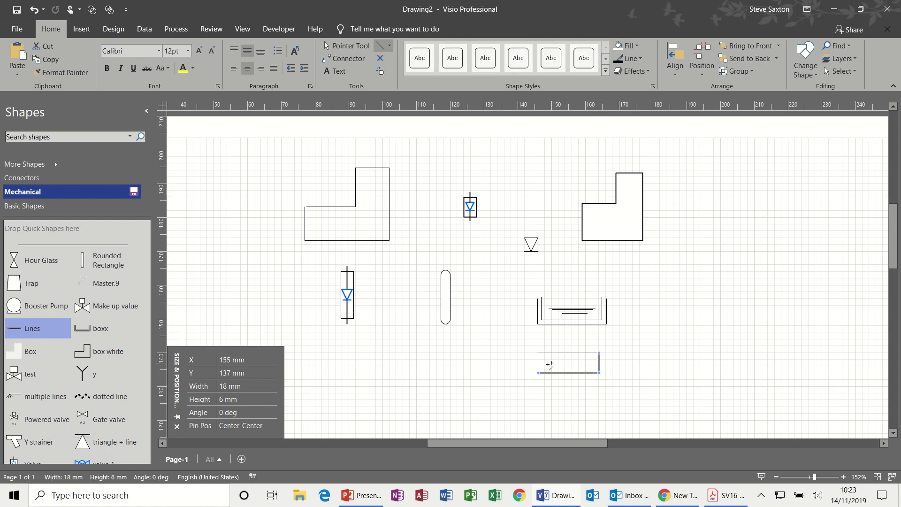
drag(538, 372, 538, 354)
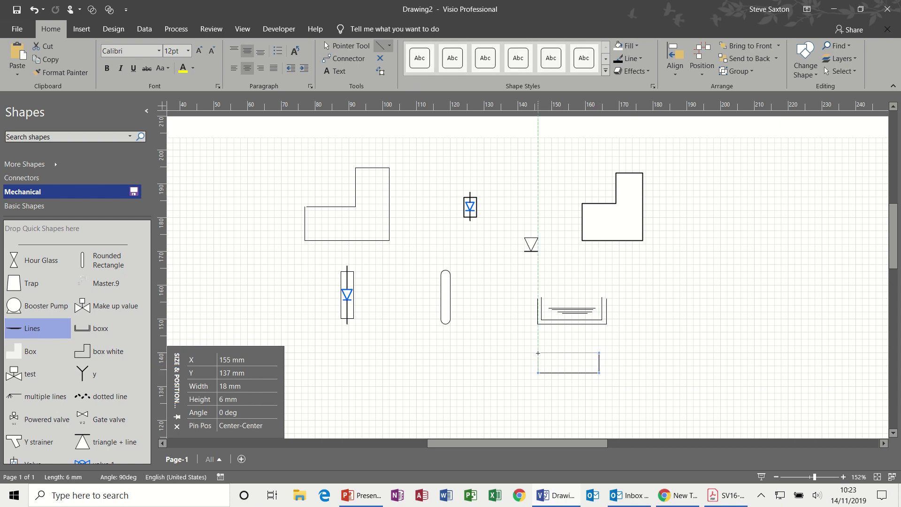
key(ctrl+1)
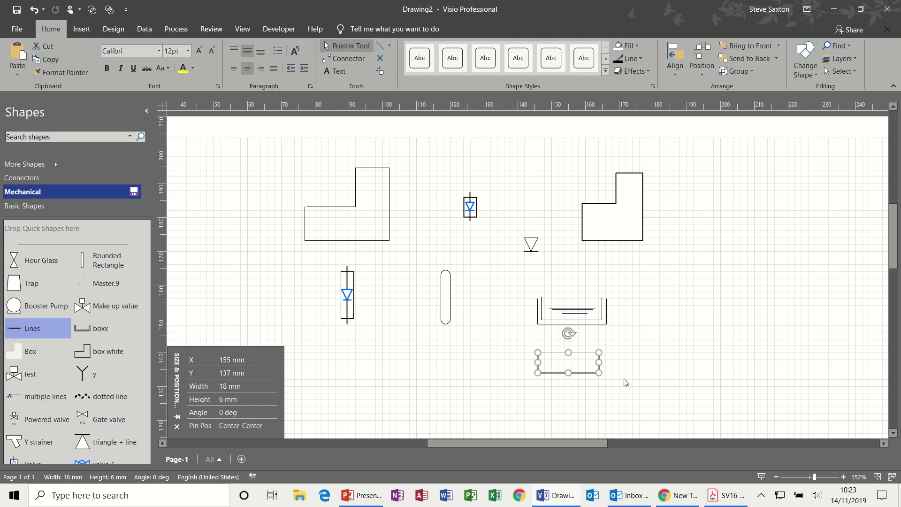
click(636, 372)
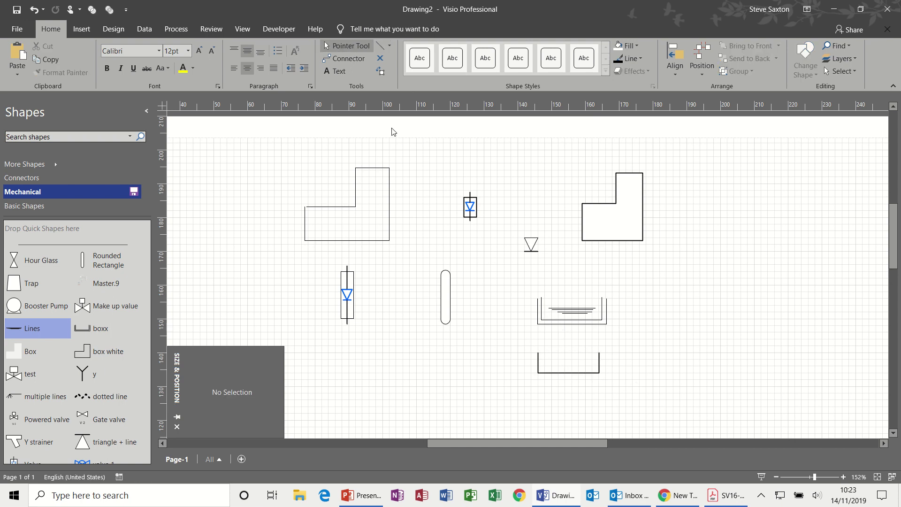
Add an outer left wall and base, then group all the tank lines into one shape.
click(383, 48)
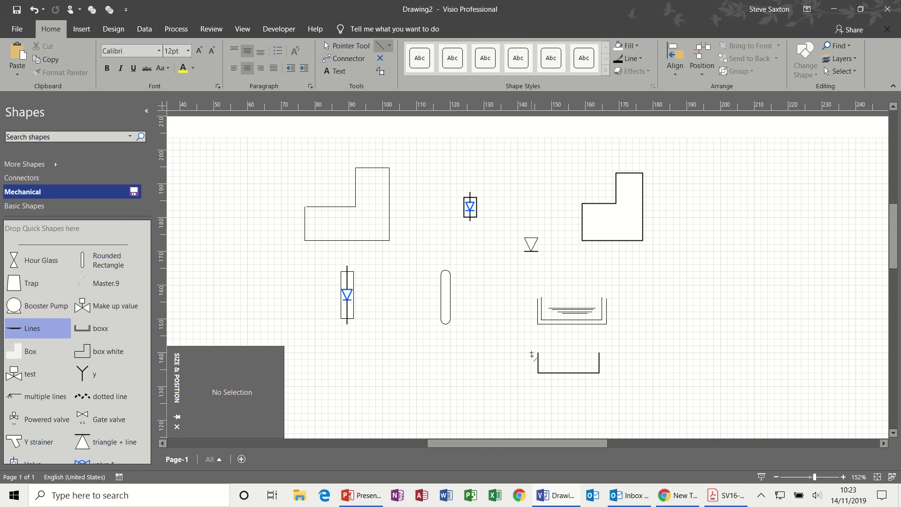
drag(532, 355, 534, 380)
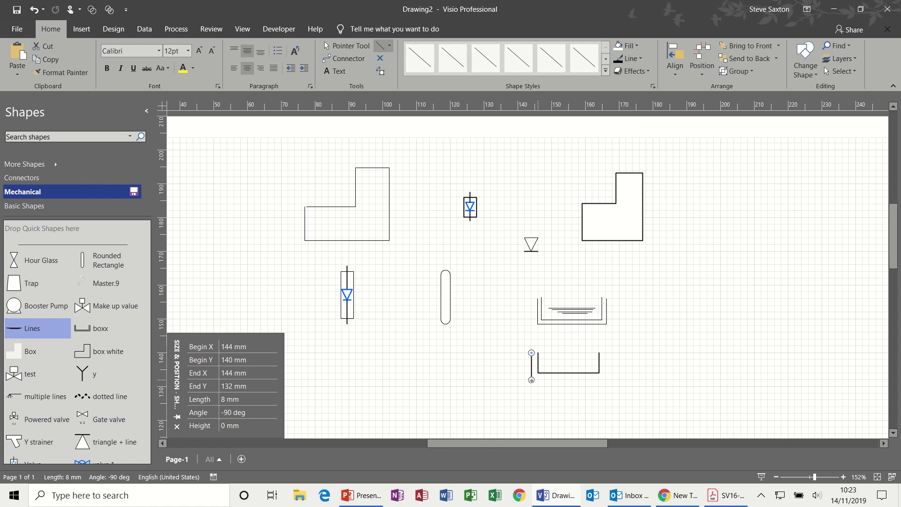
drag(535, 381, 606, 352)
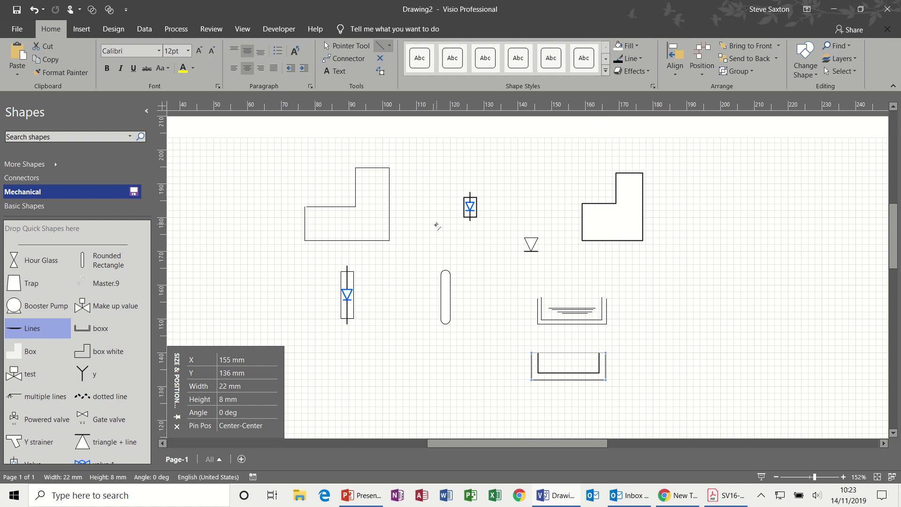
click(342, 46)
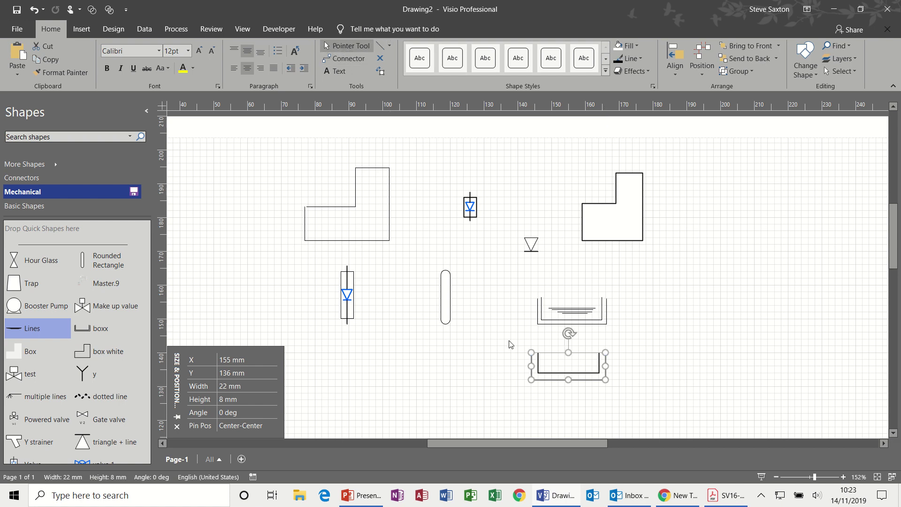
drag(510, 340, 619, 396)
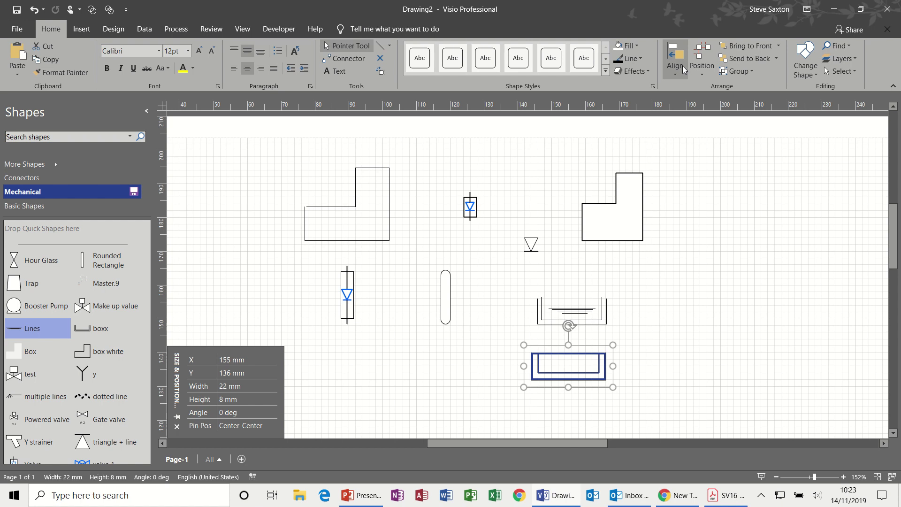
click(743, 75)
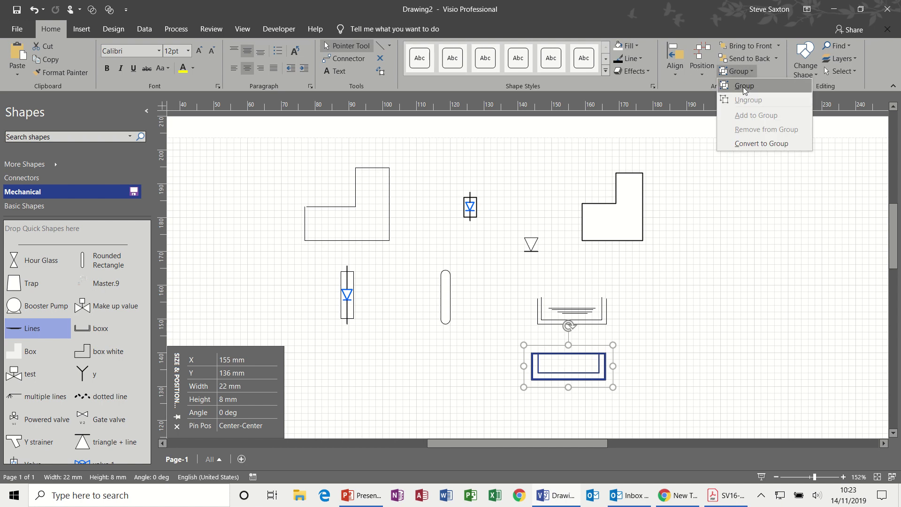
click(742, 86)
Draw short horizontal water-level lines to the right of the tanks.
click(680, 362)
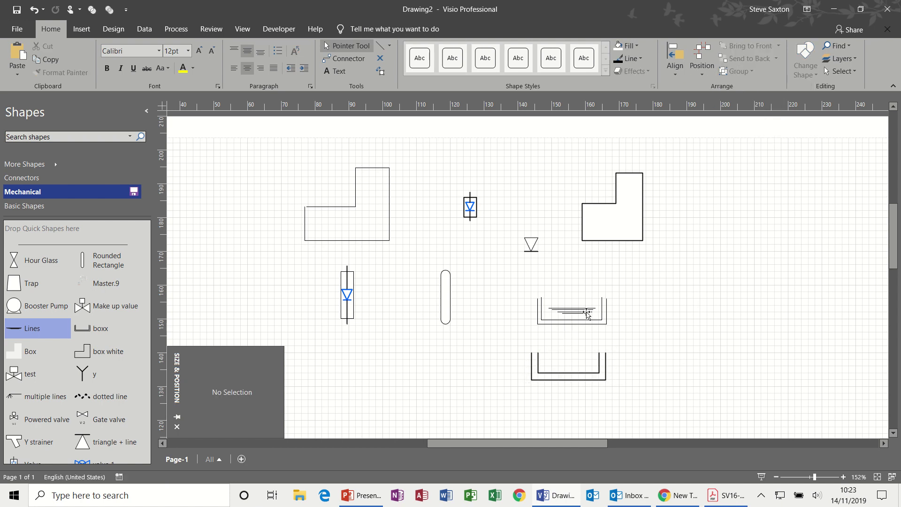
click(579, 314)
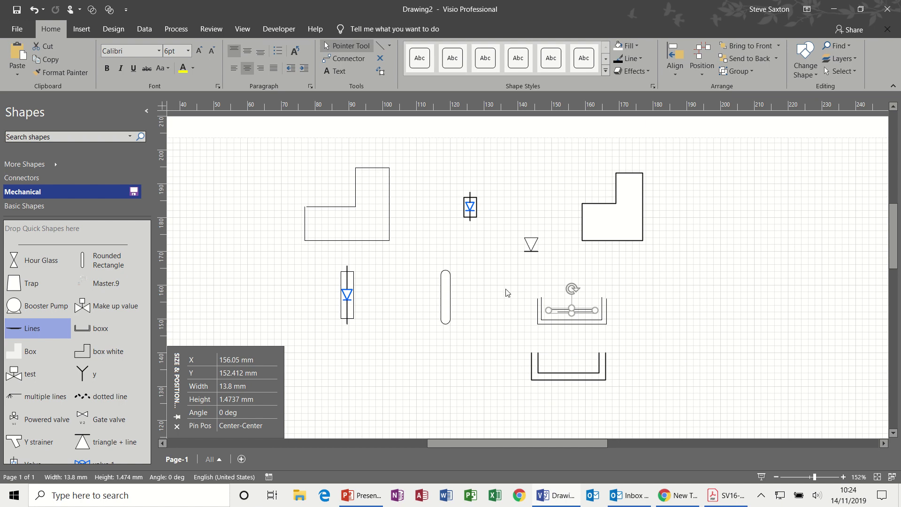
click(504, 304)
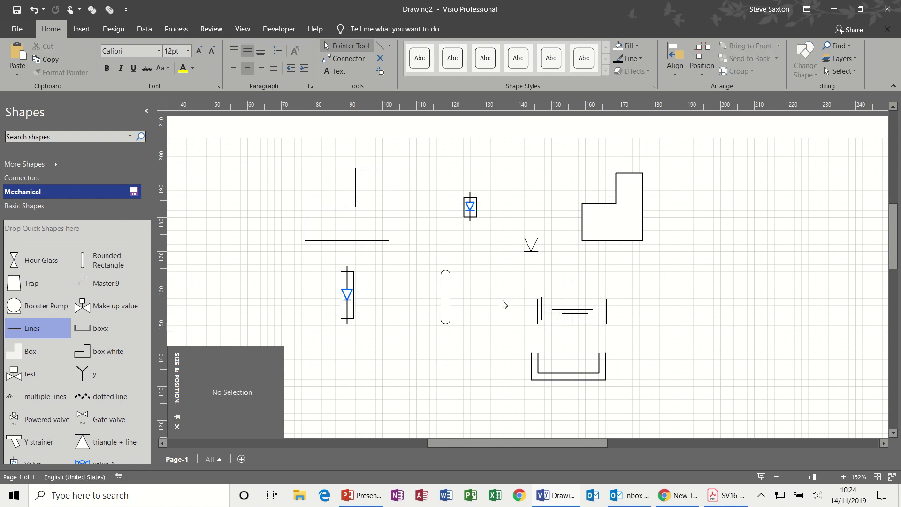
click(380, 45)
drag(660, 345, 697, 356)
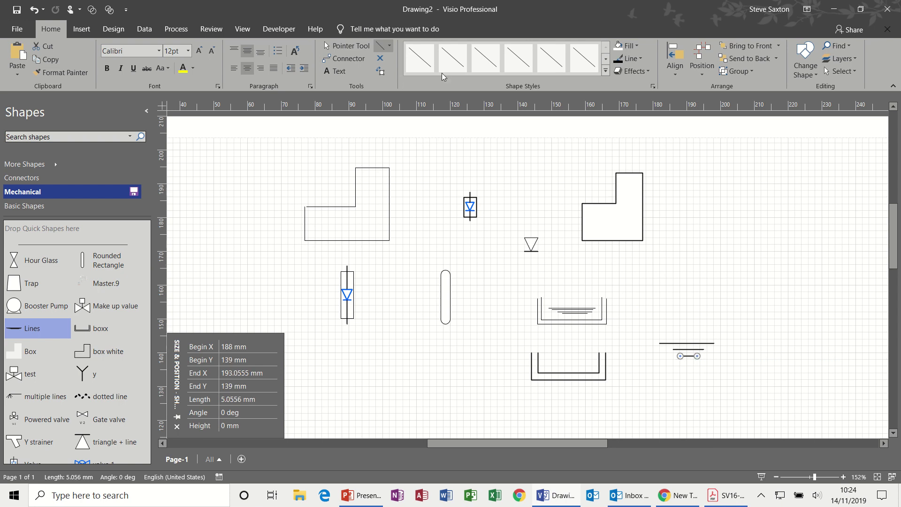
Group the three stacked lines into one 16 × 3.8 mm symbol.
click(352, 46)
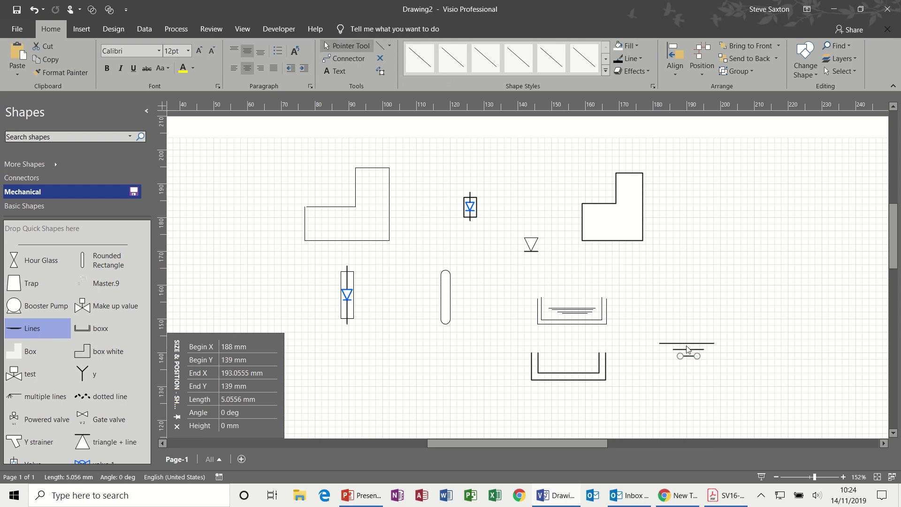
click(655, 340)
drag(689, 357, 721, 363)
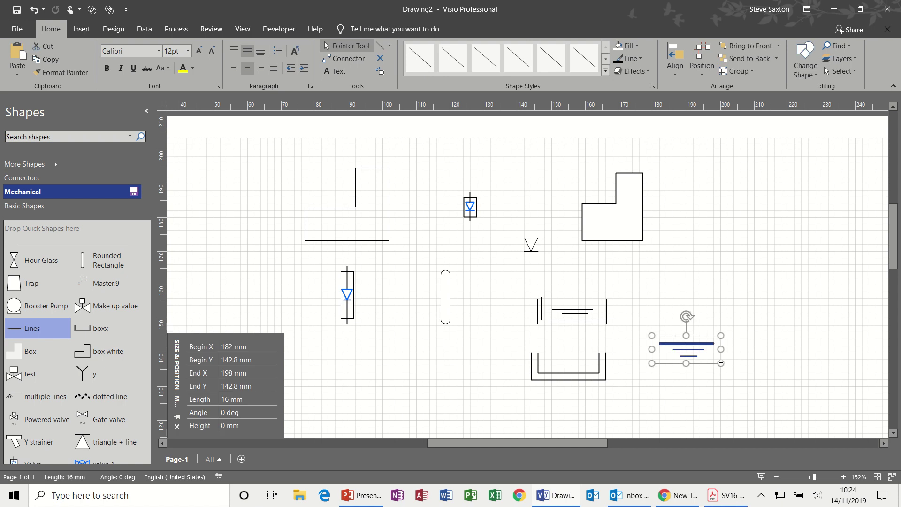
click(736, 71)
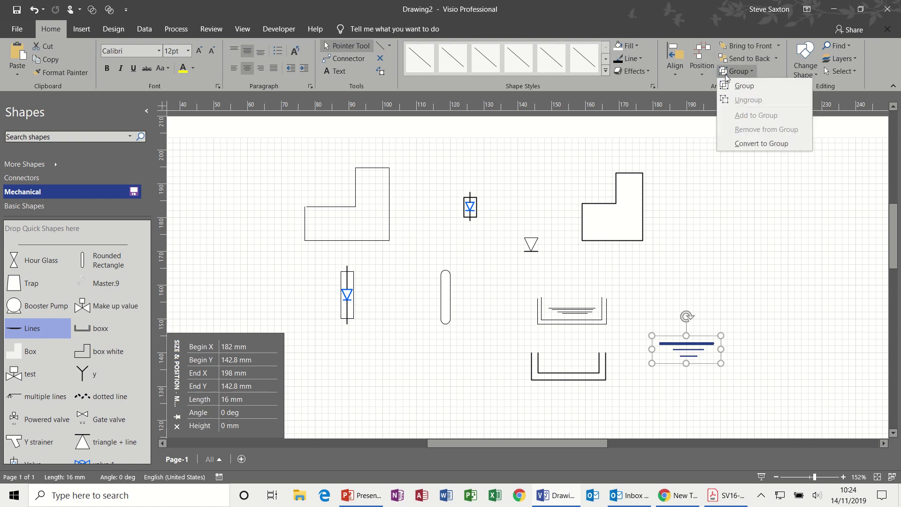
click(732, 86)
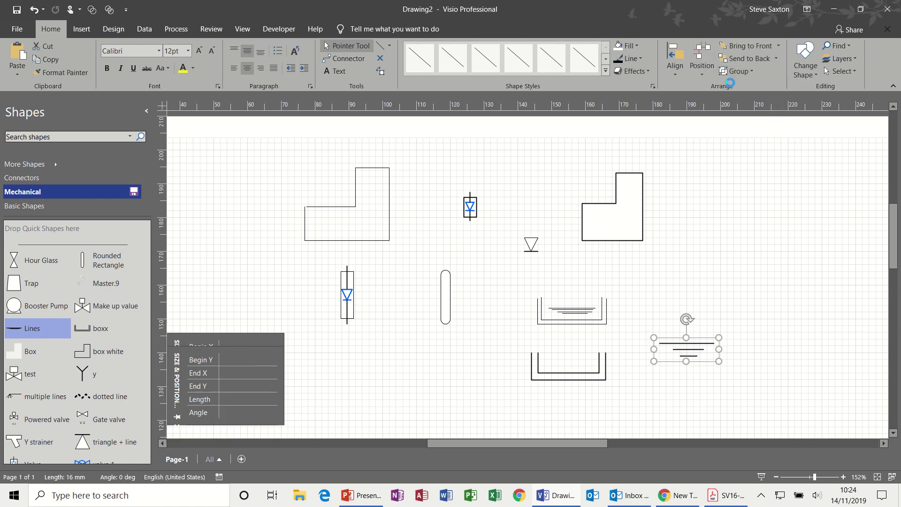
click(700, 343)
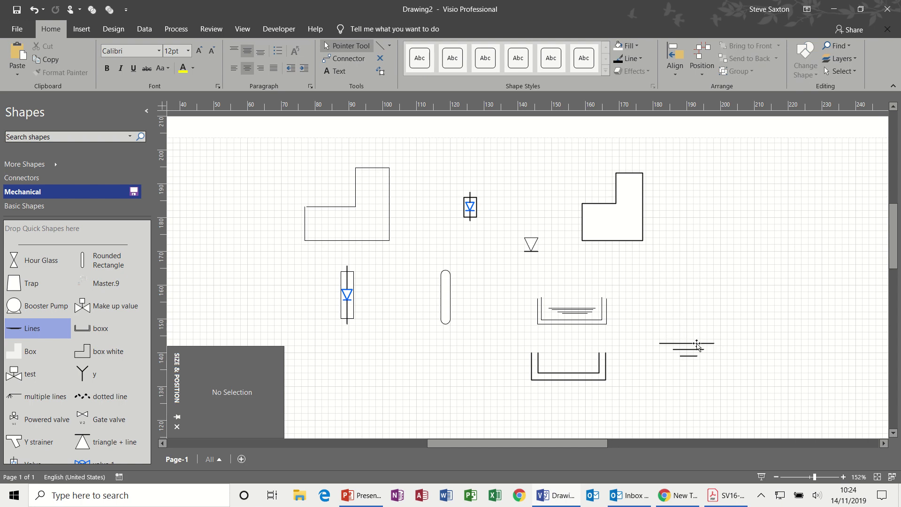
click(694, 356)
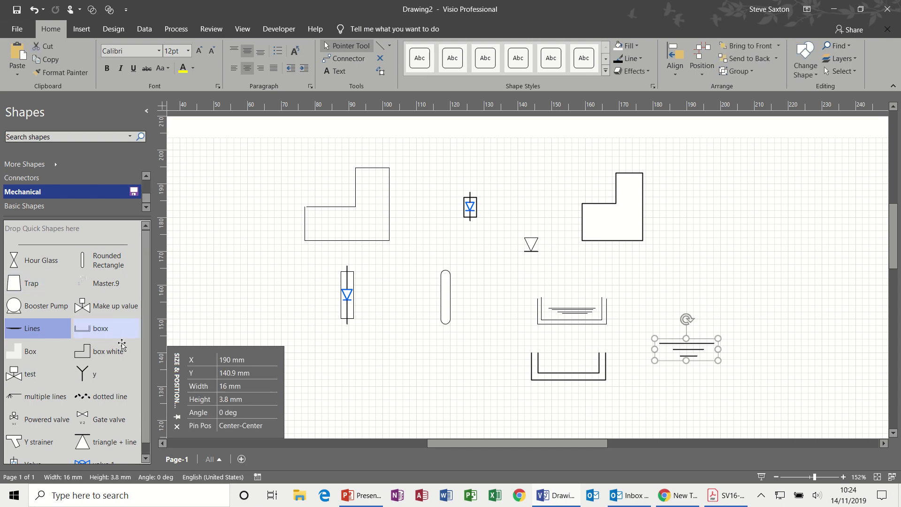